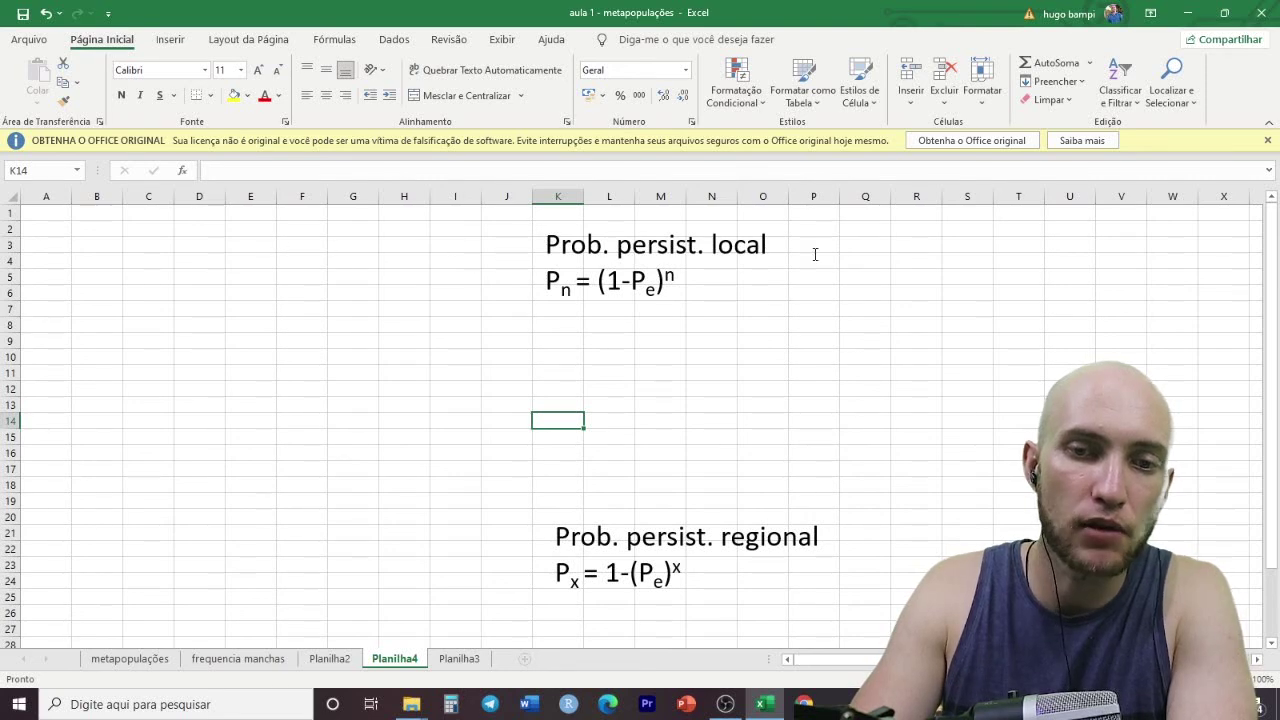
- Enter the heading pe in A2 and the values 0, 0.1, 0.2 and 0.3 below it in A3:A6
left_click(31, 230)
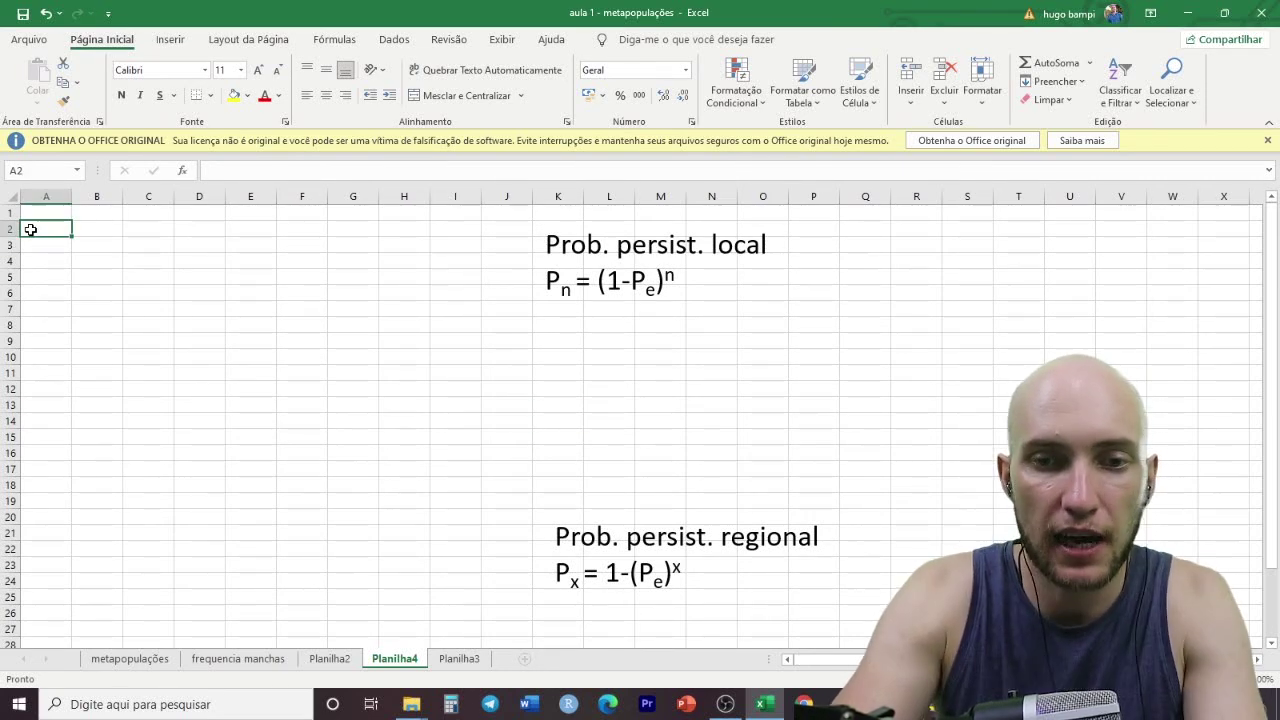
type("pe")
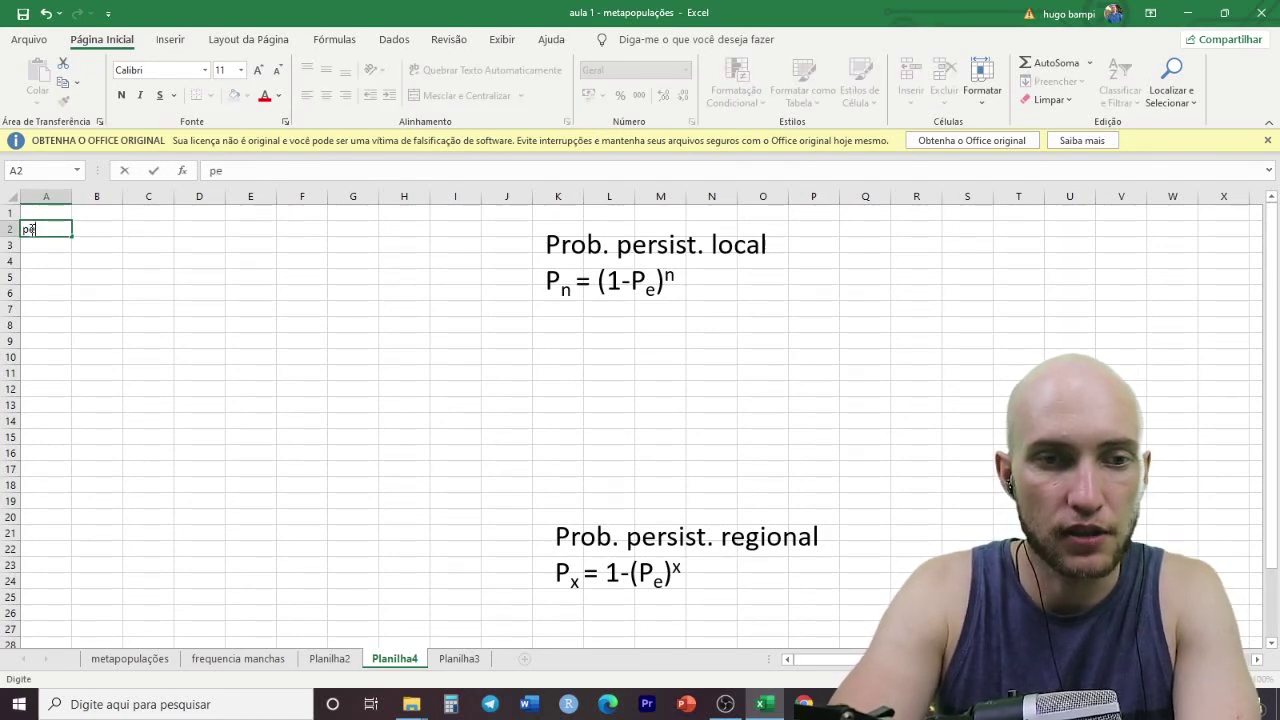
key("Return")
type("0")
key("Return")
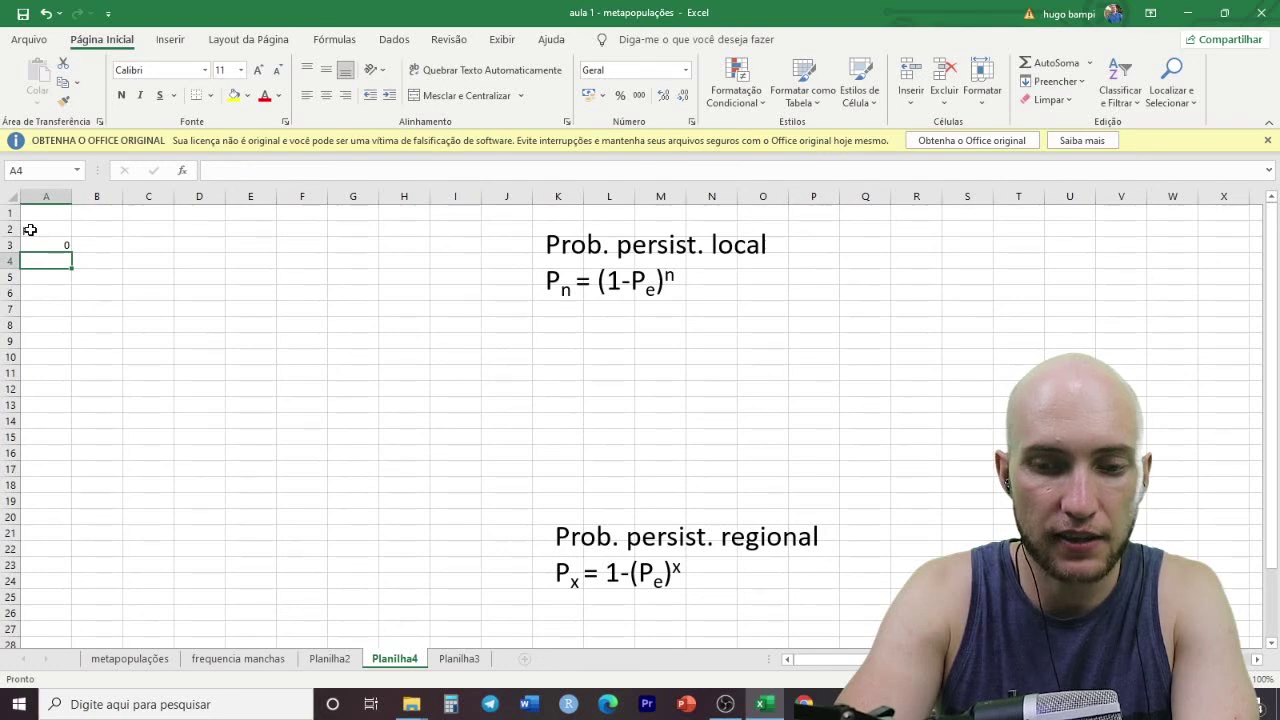
type("0")
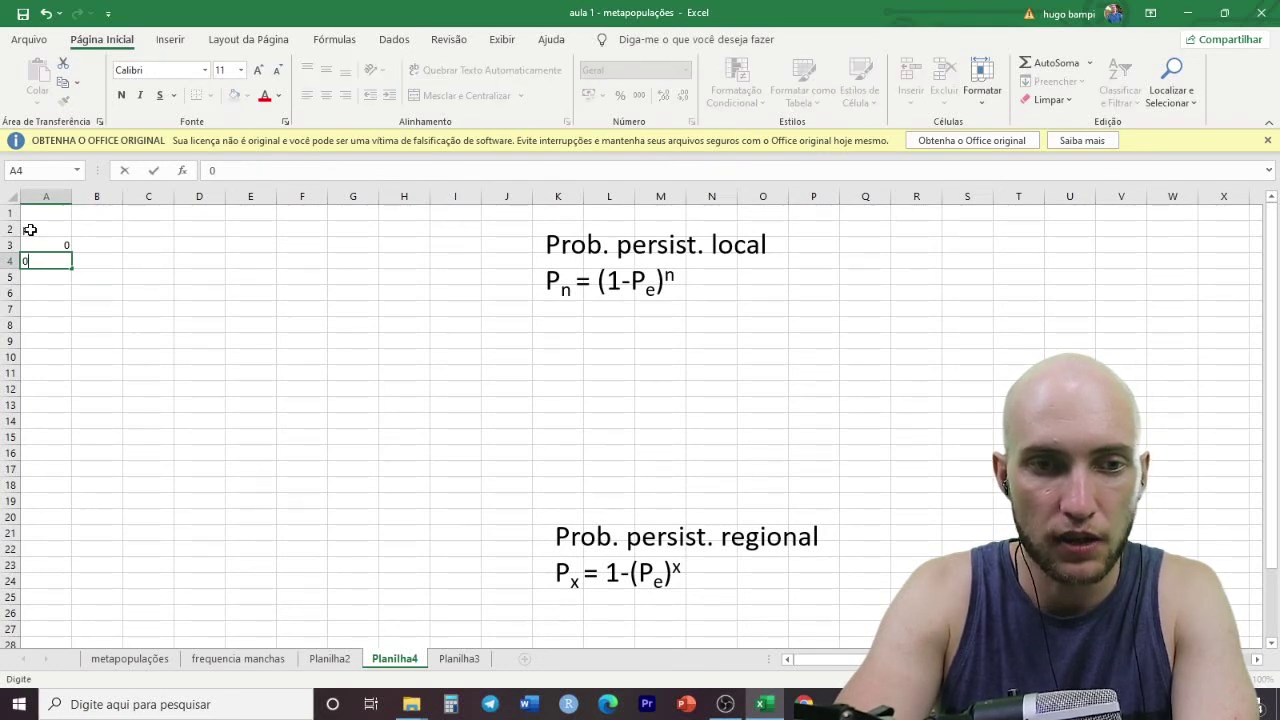
type(".1")
key("Return")
type("0.2")
key("Return")
type("0.3")
key("Return")
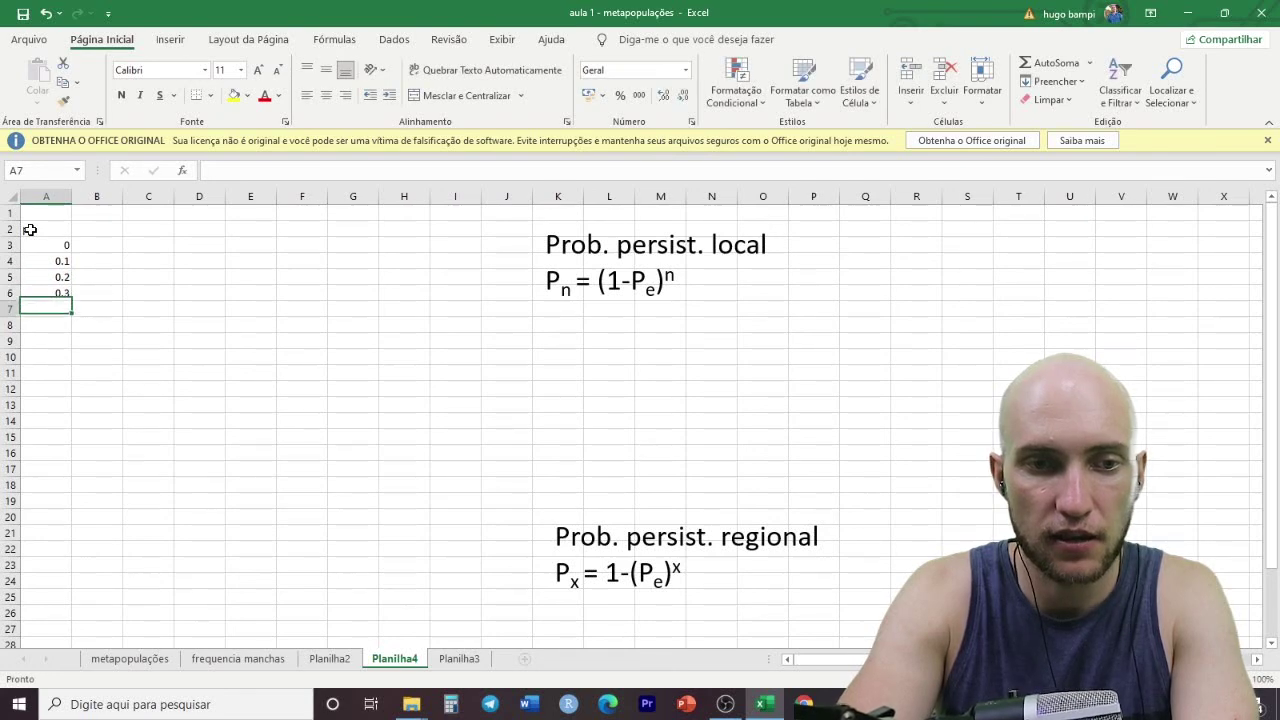
- Continue the pe column in A7:A13 with the values from 0.4 to 1 in increments of 0.1
type("0")
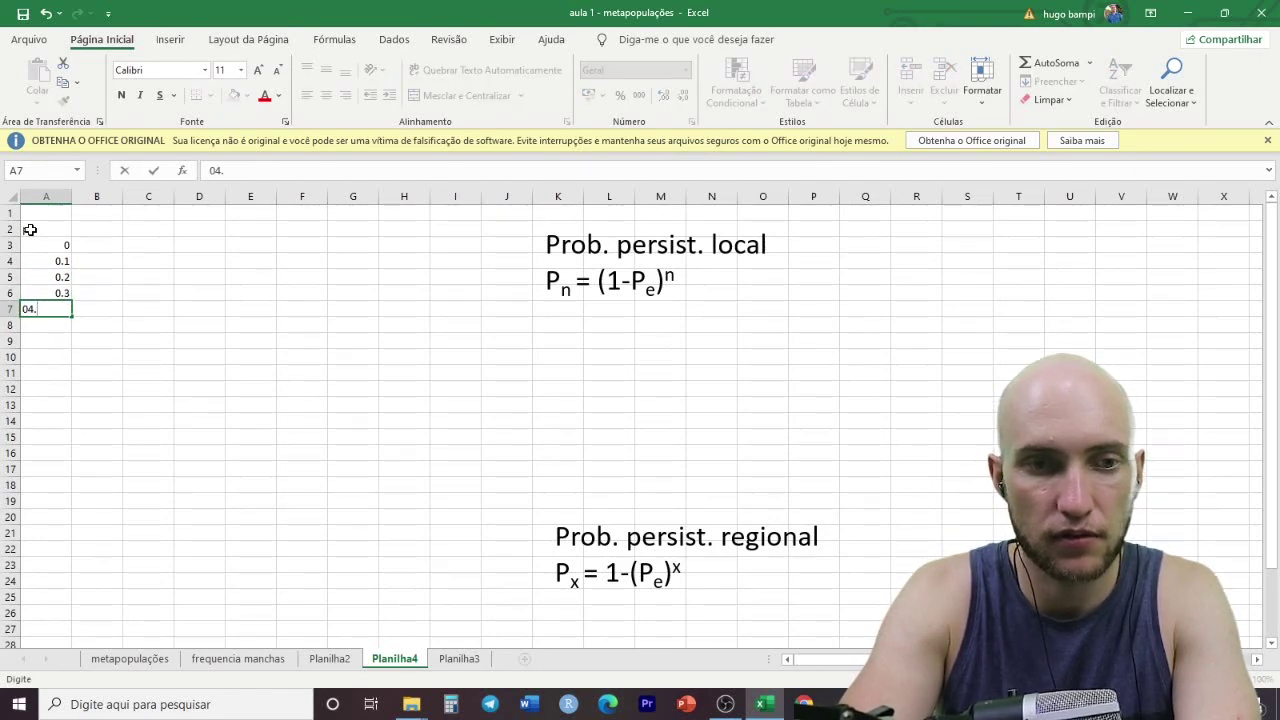
type(".4")
key("Return")
type("0.5")
key("Return")
type(".6")
key("Return")
type(".7")
key("Return")
type(".8")
key("Return")
type(".9")
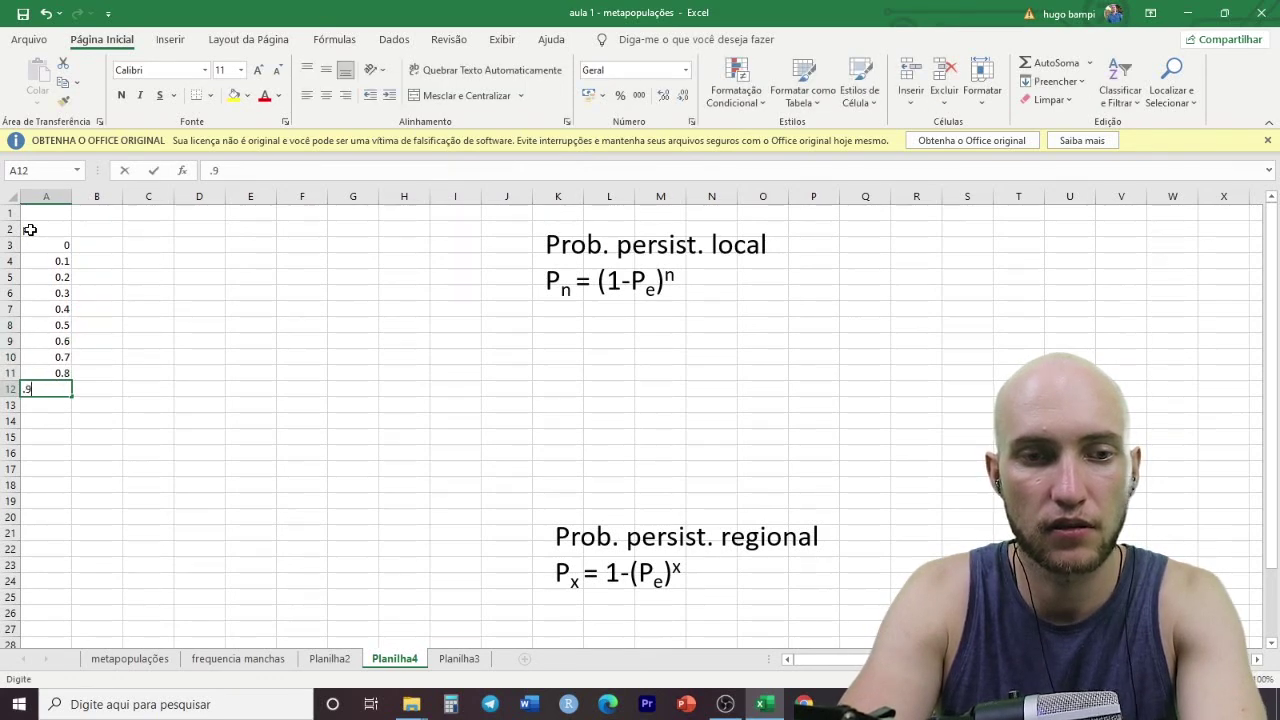
key("Return")
type("1")
key("Return")
left_click(30, 230)
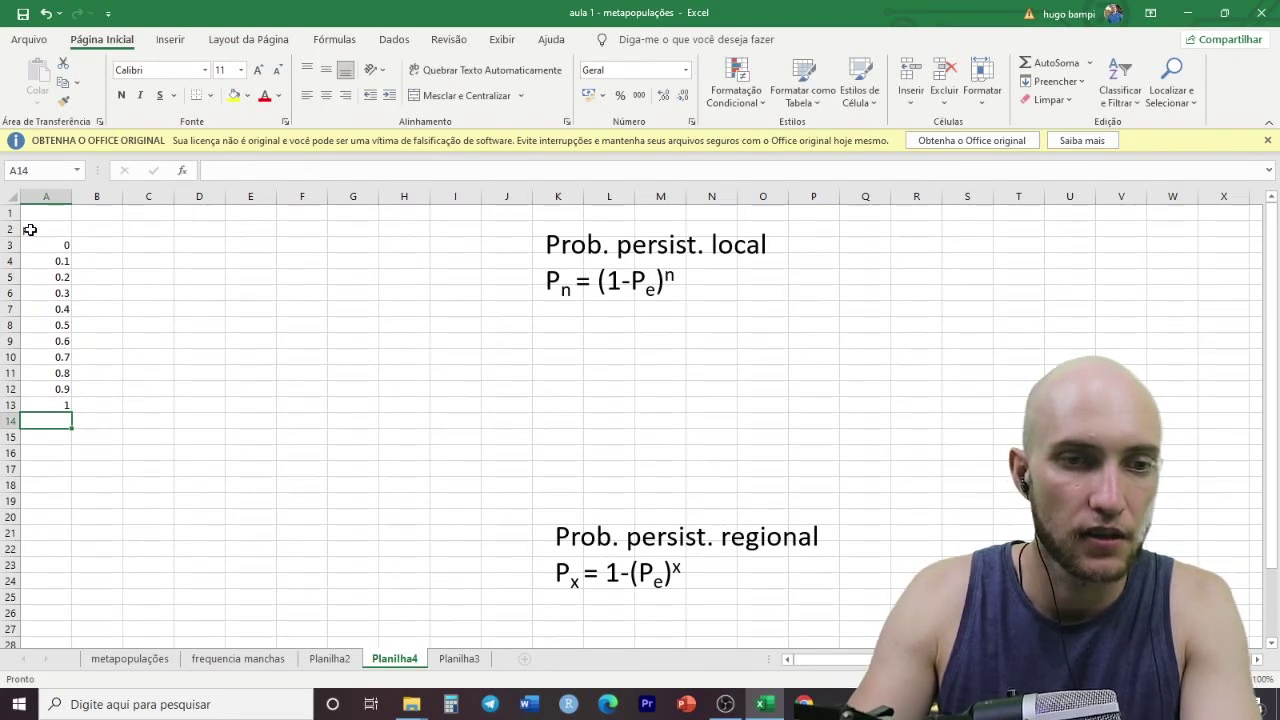
type("pe")
- Enter the heading P1 in B2 and extend the heading series across row 2 to P9 in J2
left_click(94, 229)
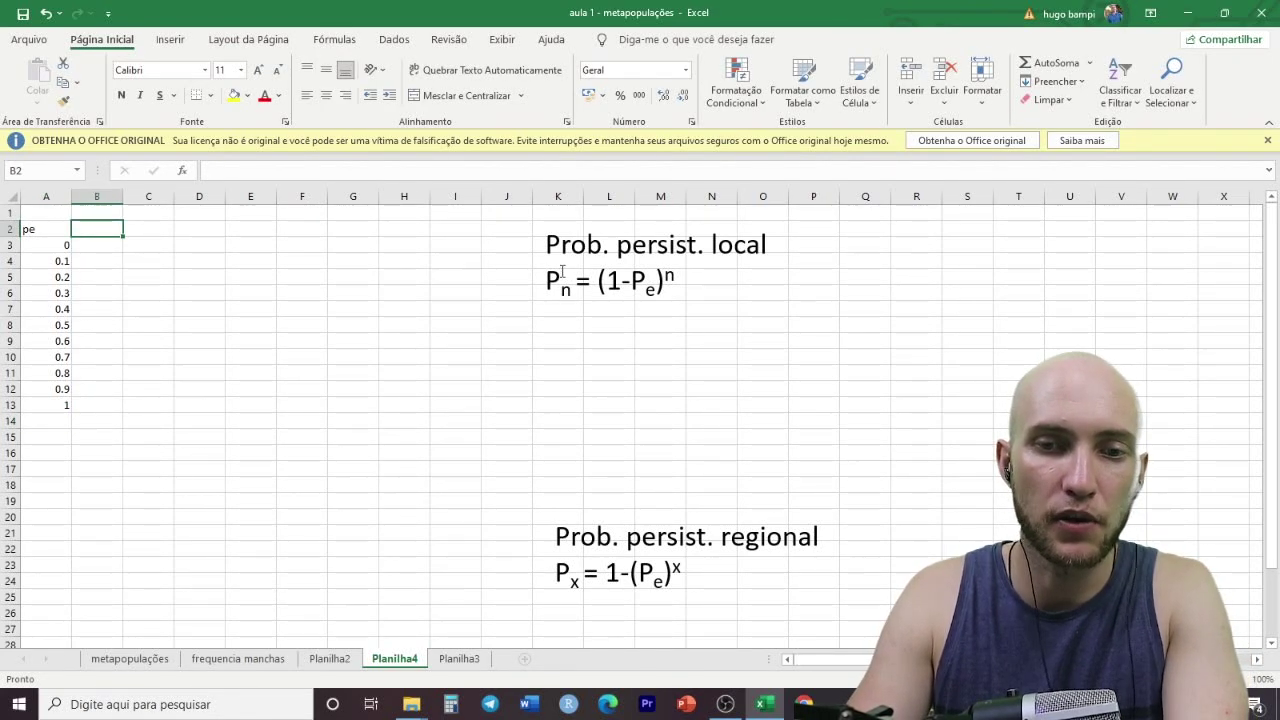
left_click_drag(543, 284, 573, 280)
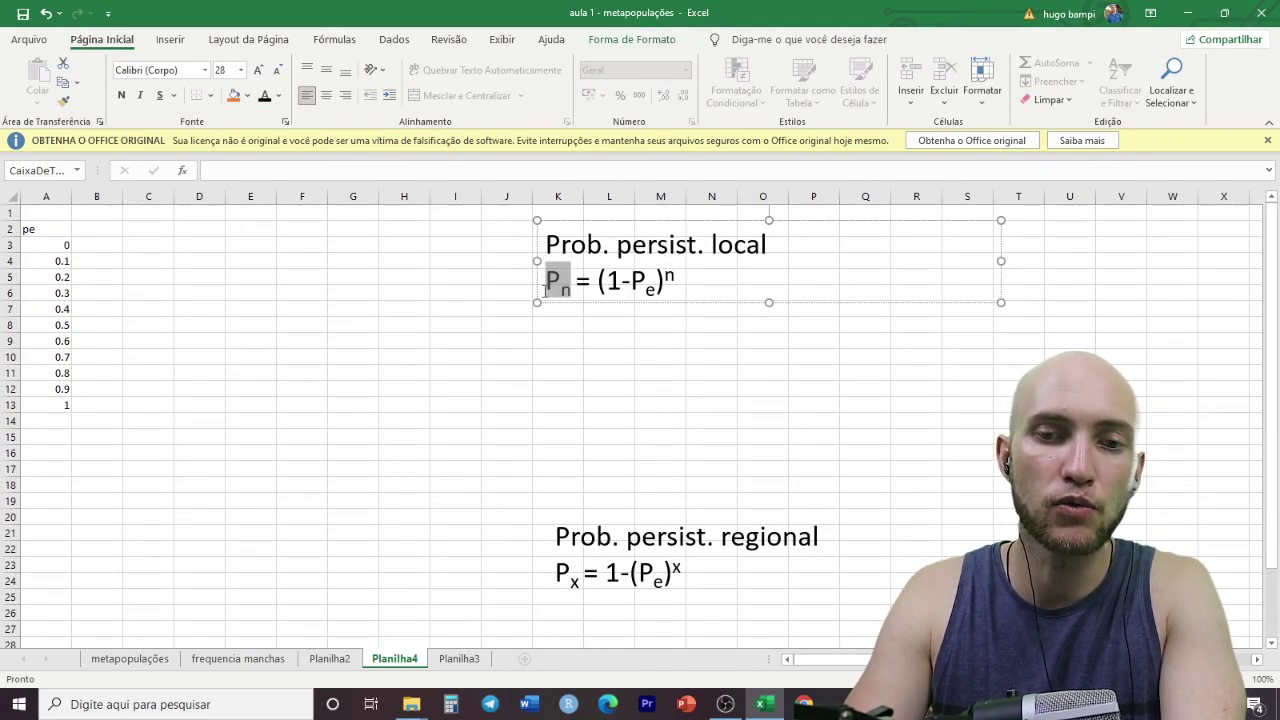
left_click(100, 241)
left_click(98, 229)
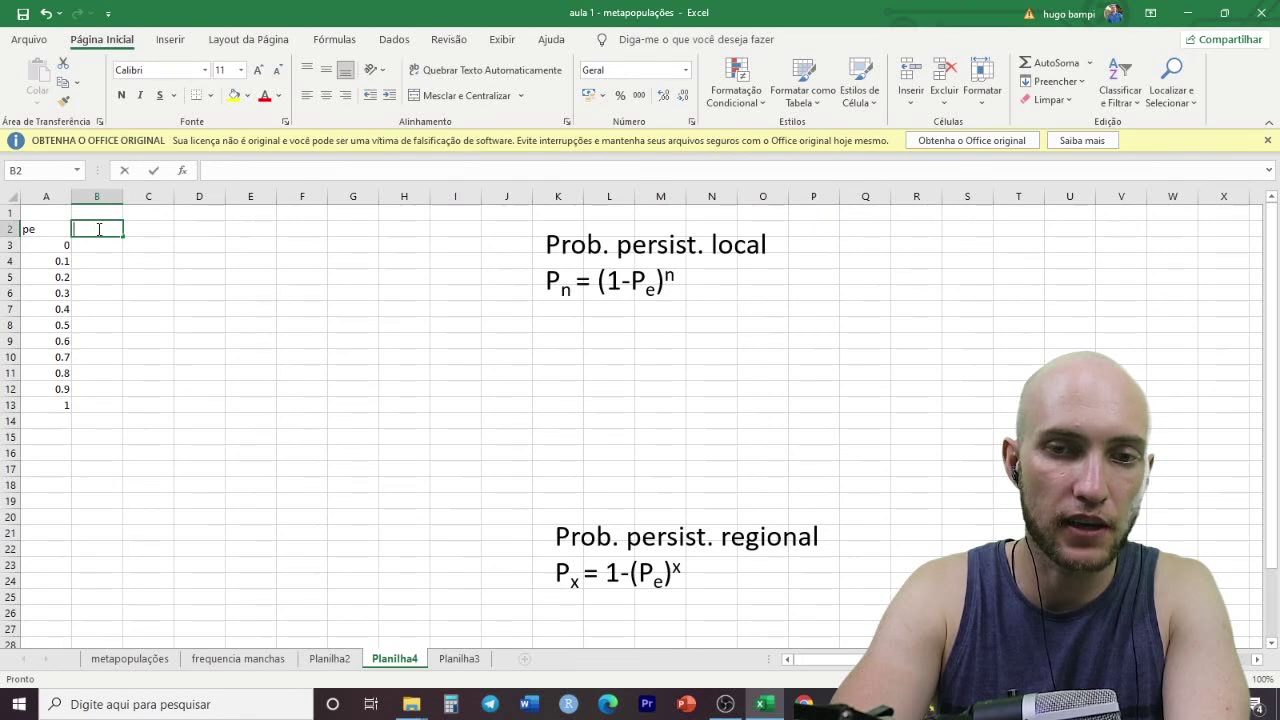
type("p")
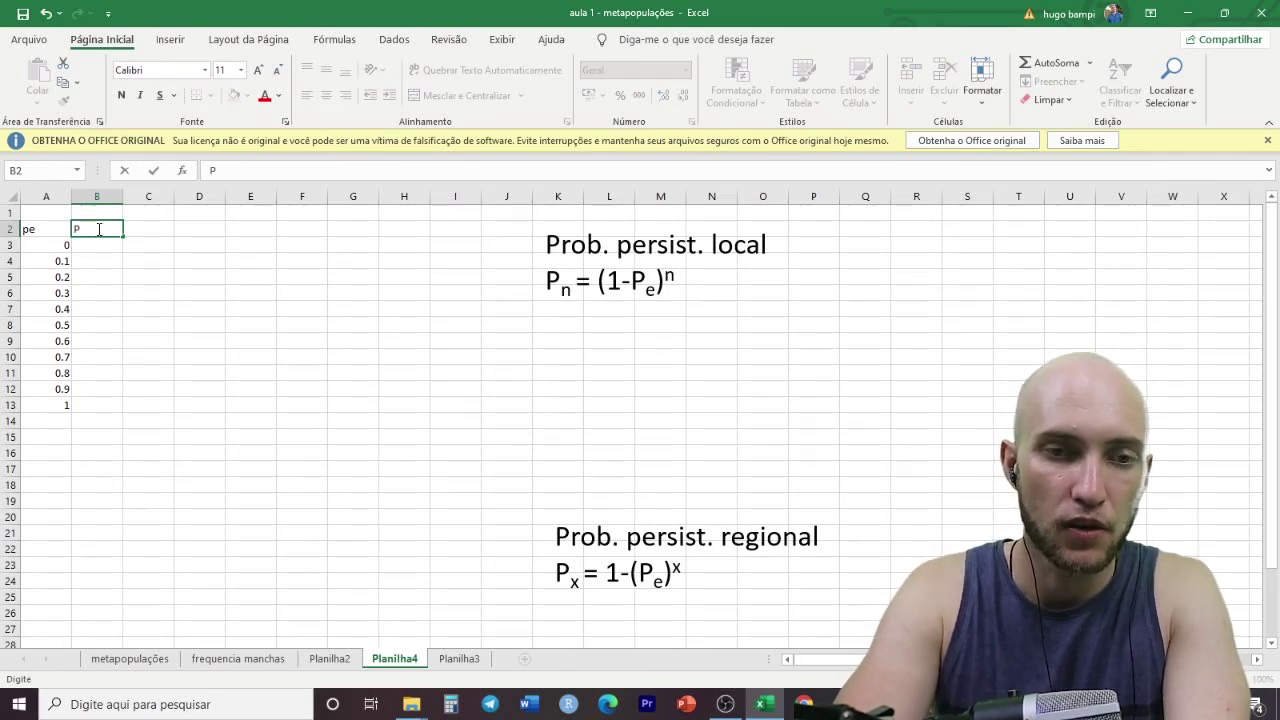
key("Return")
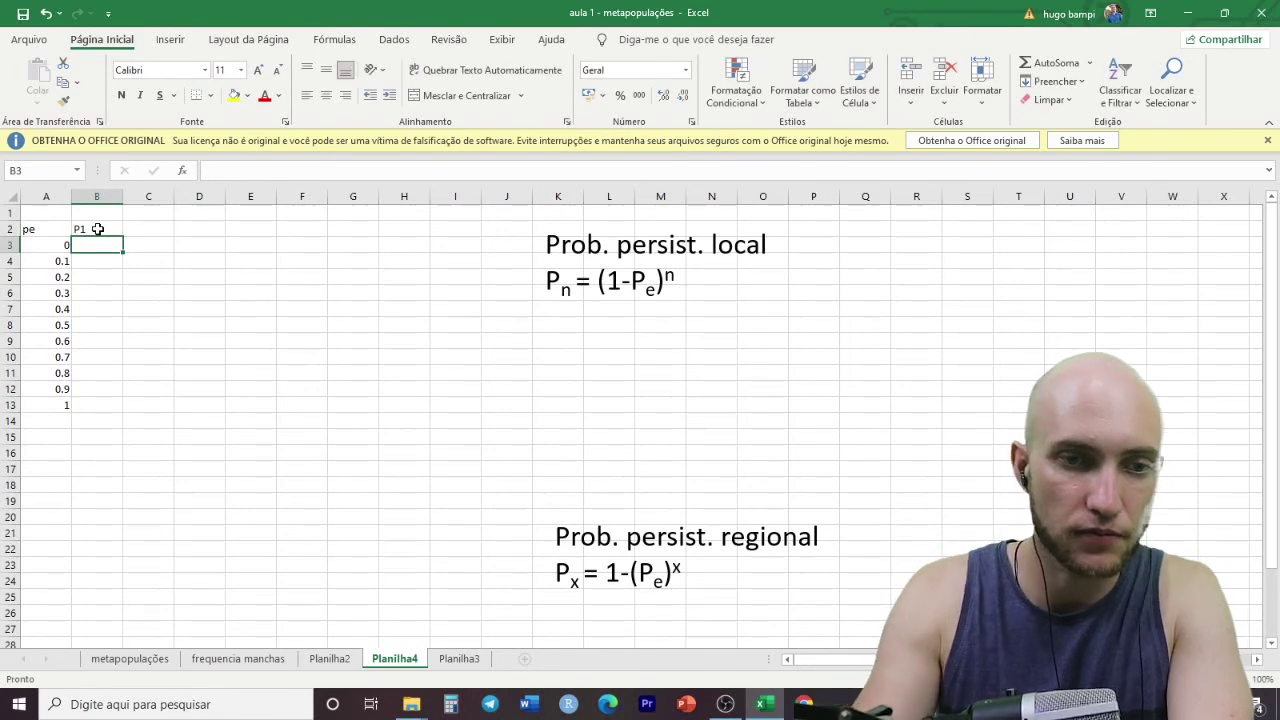
left_click(100, 229)
left_click_drag(122, 237, 511, 242)
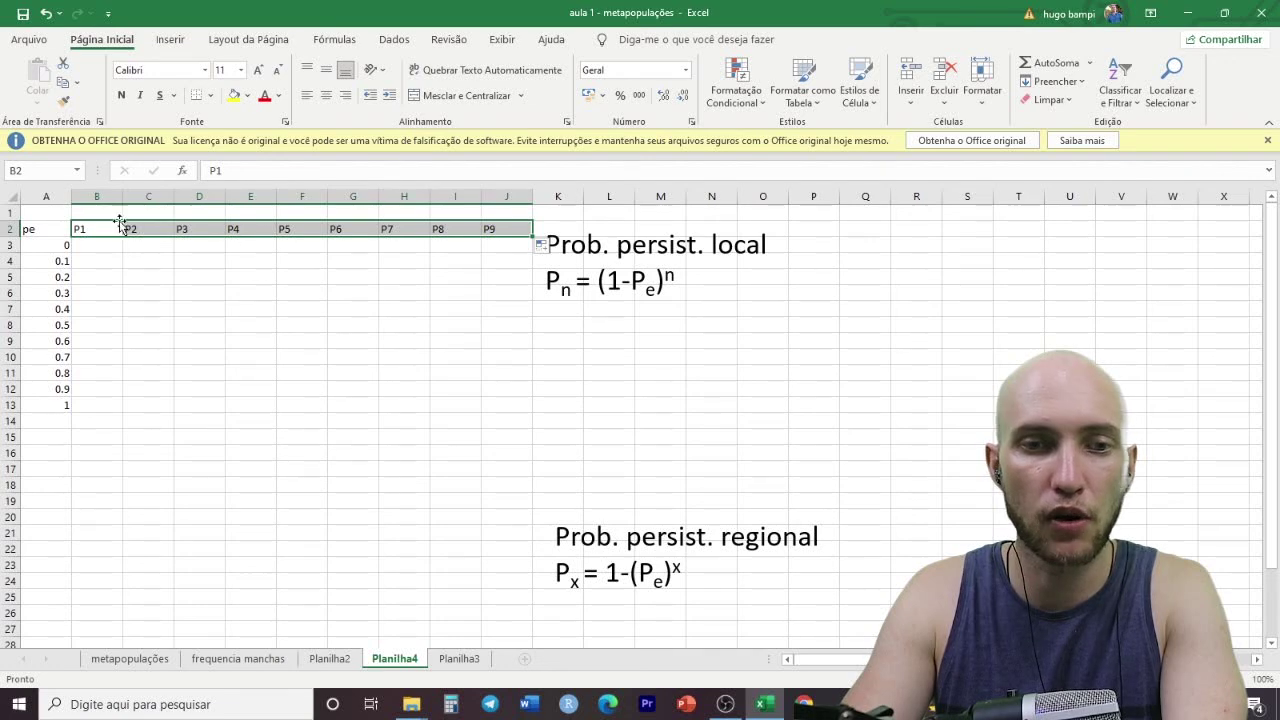
- Label A1 as ano and fill B1:J1 with a year series from 1 to 9
left_click(39, 212)
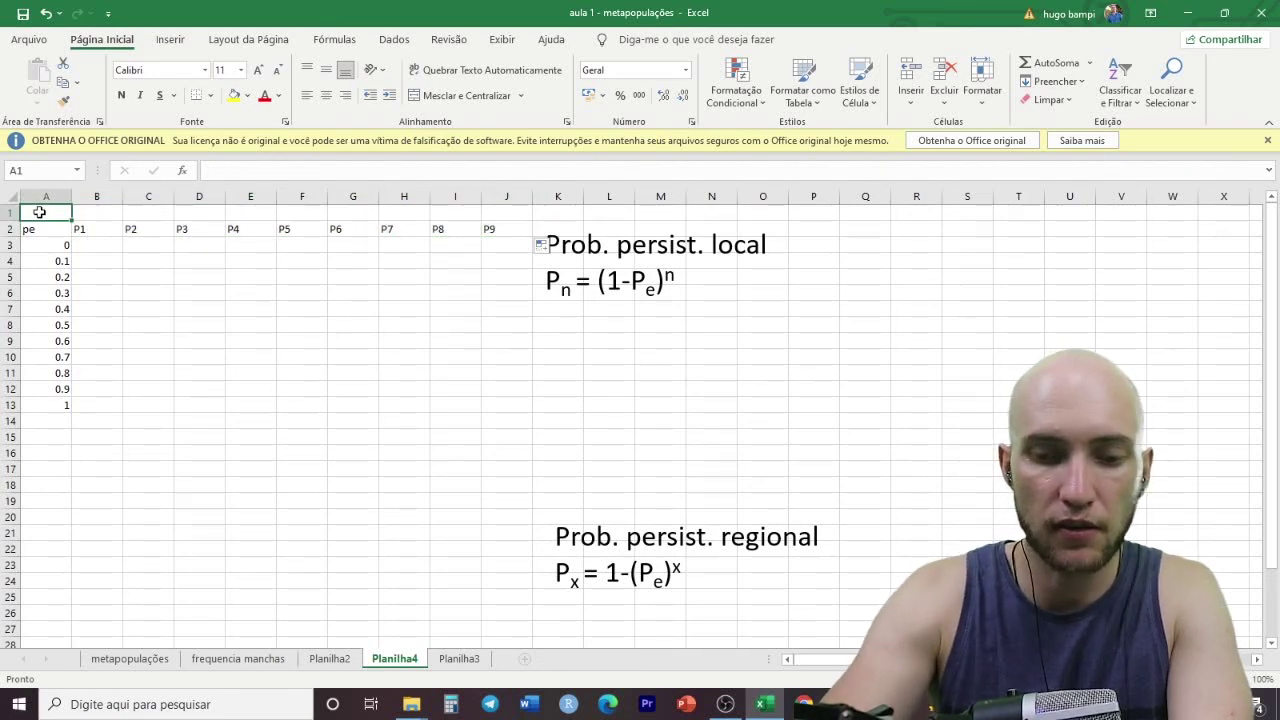
type("ano")
left_click(110, 206)
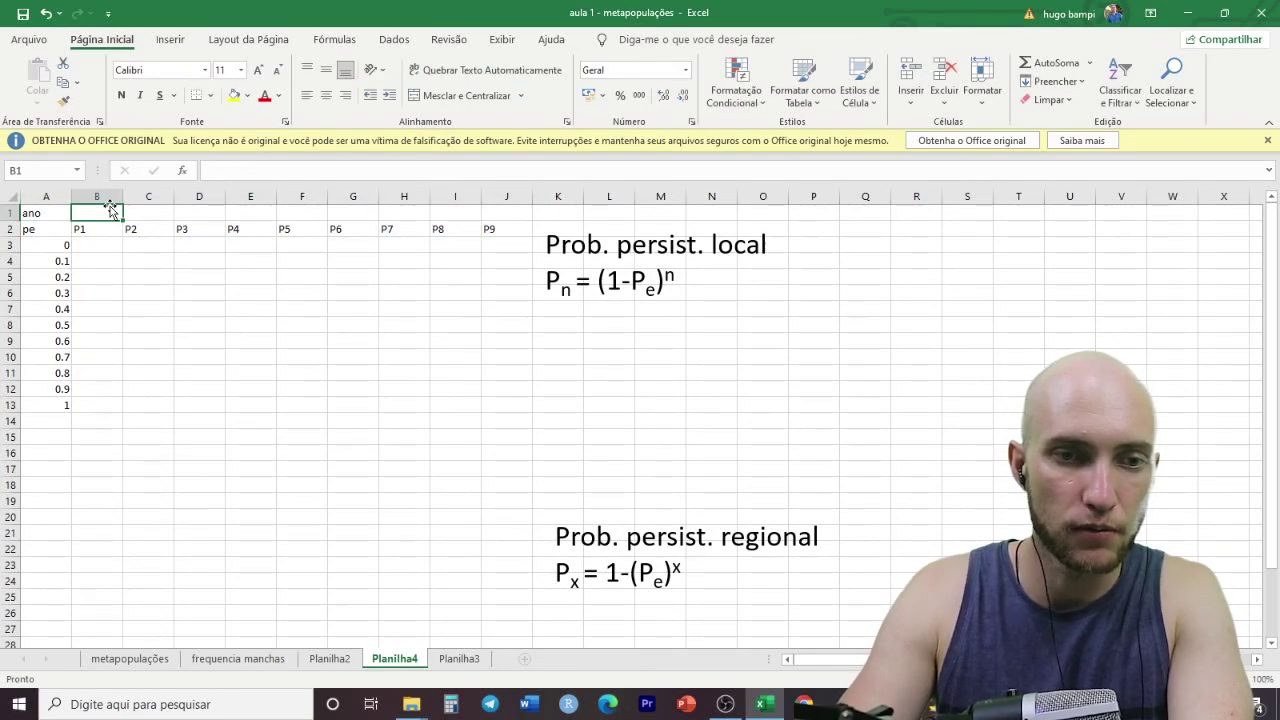
type("'")
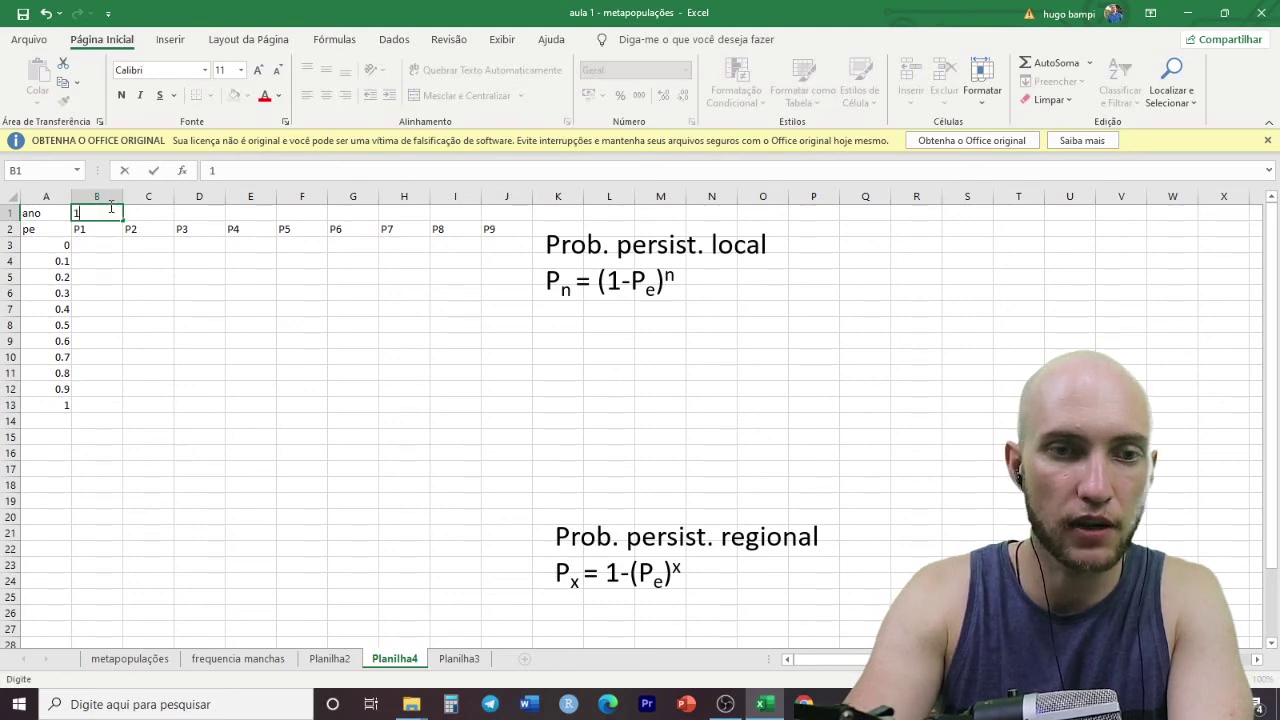
type("1")
key("Return")
left_click(108, 208)
left_click_drag(123, 220, 525, 216)
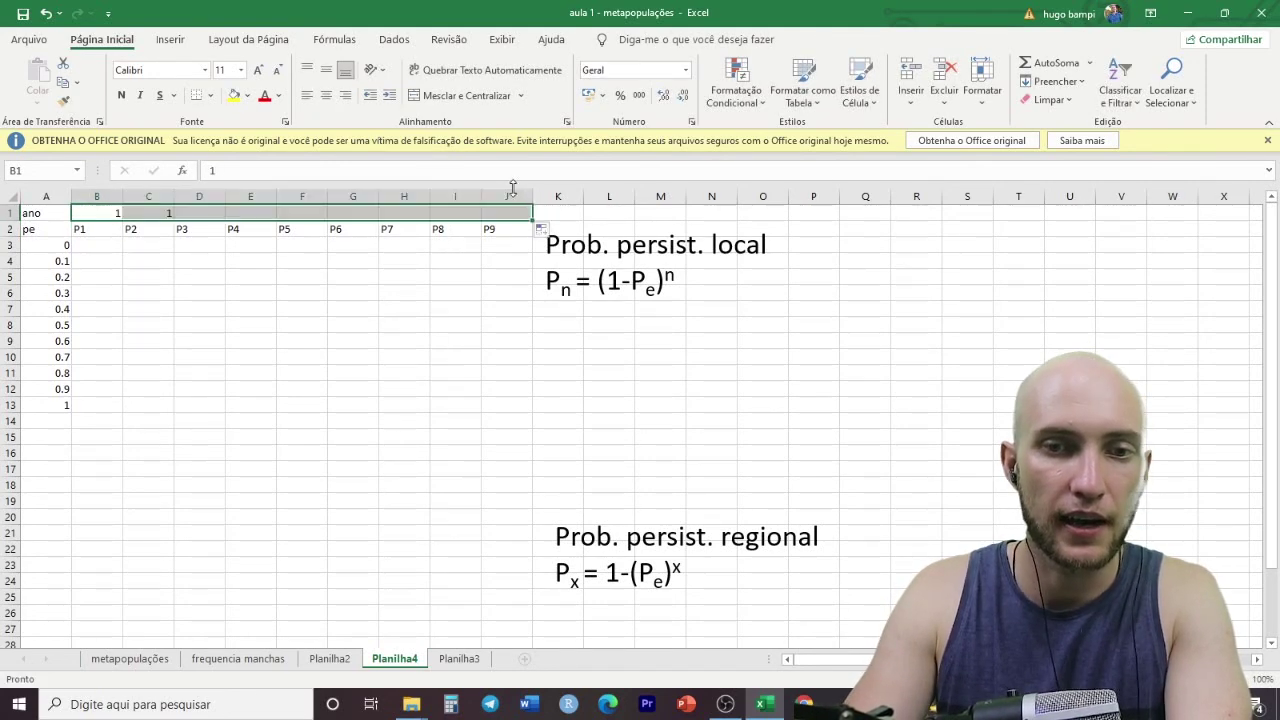
left_click(541, 228)
left_click(575, 265)
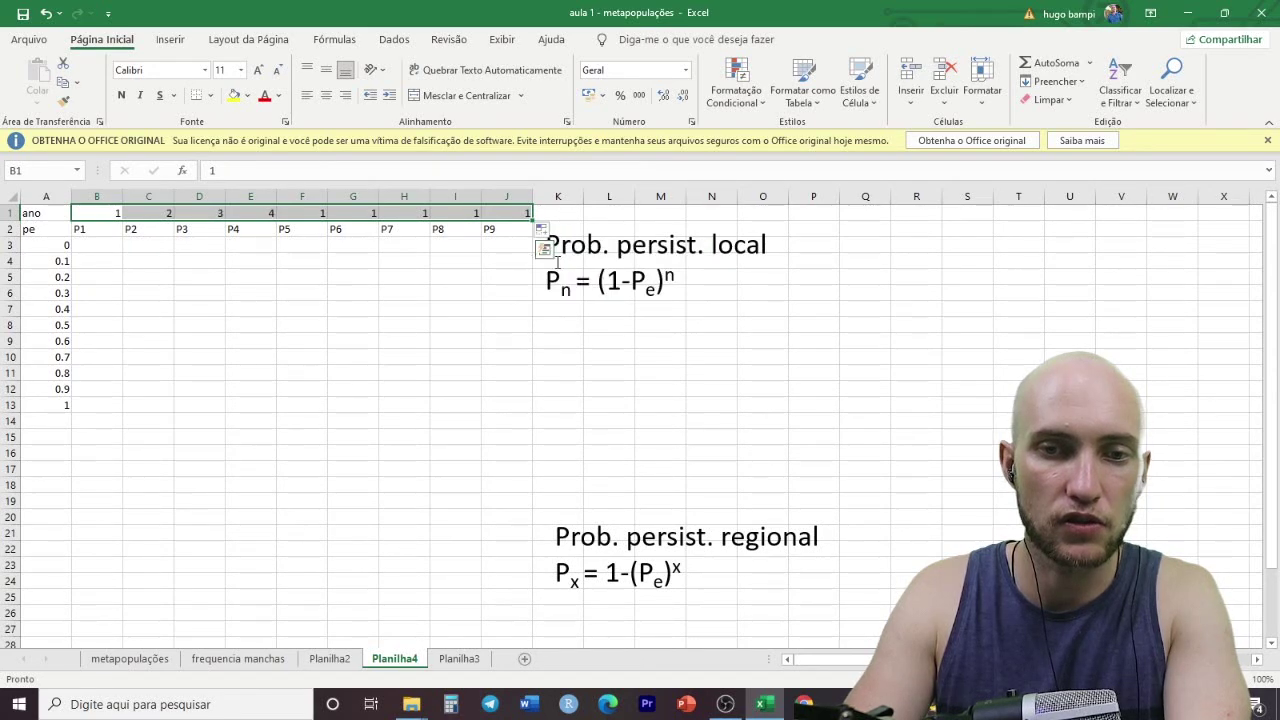
left_click(498, 230)
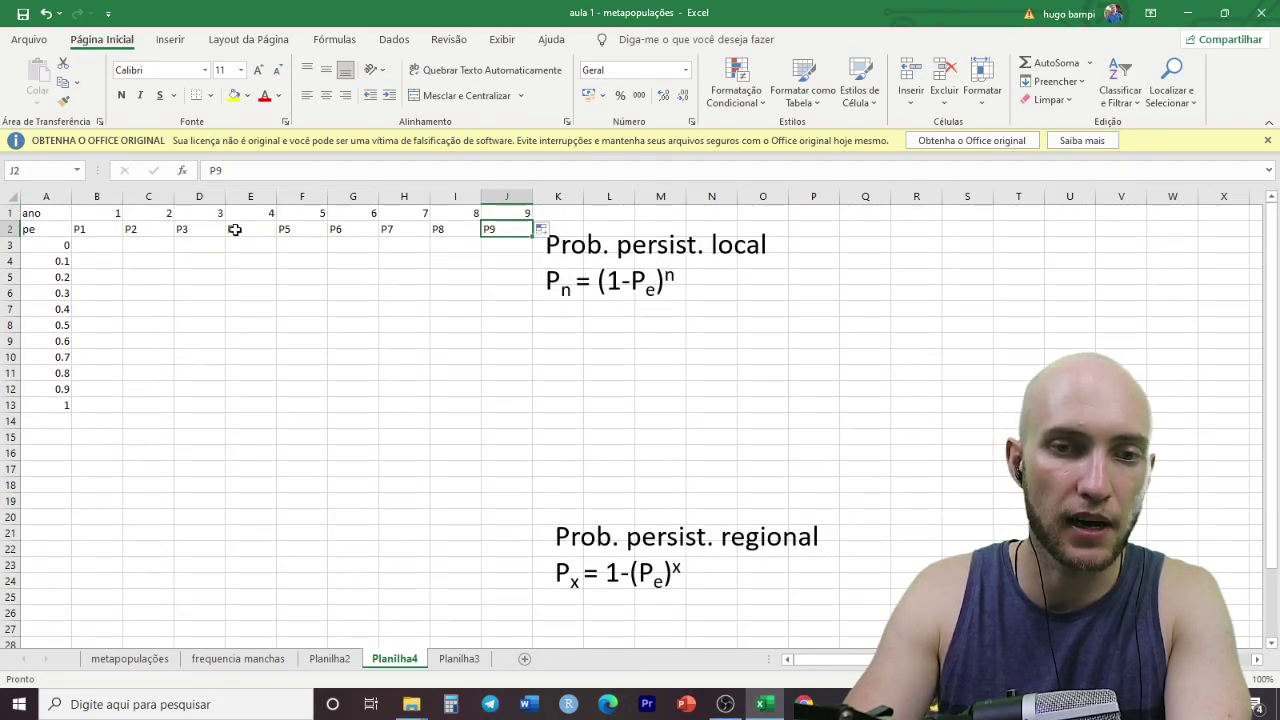
- Examine the local persistence equation in the text box and the pe values in column A that feed it
left_click(95, 247)
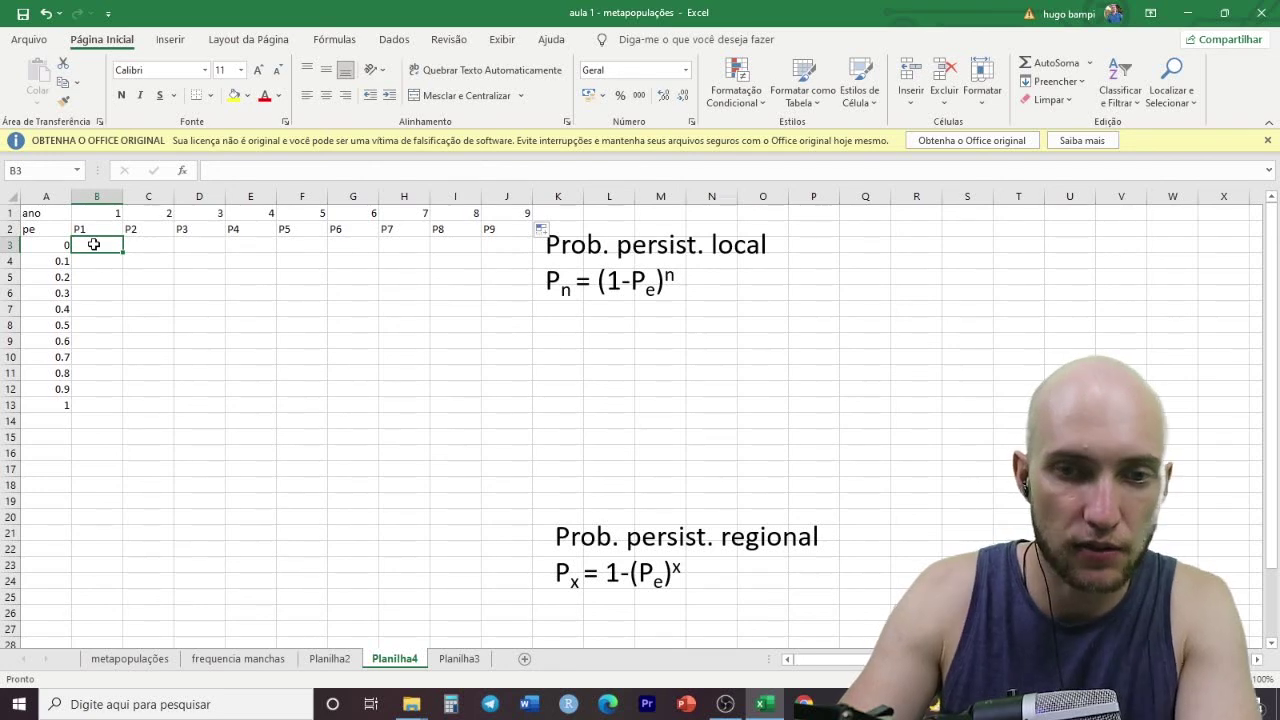
left_click(552, 280)
left_click_drag(552, 280, 682, 283)
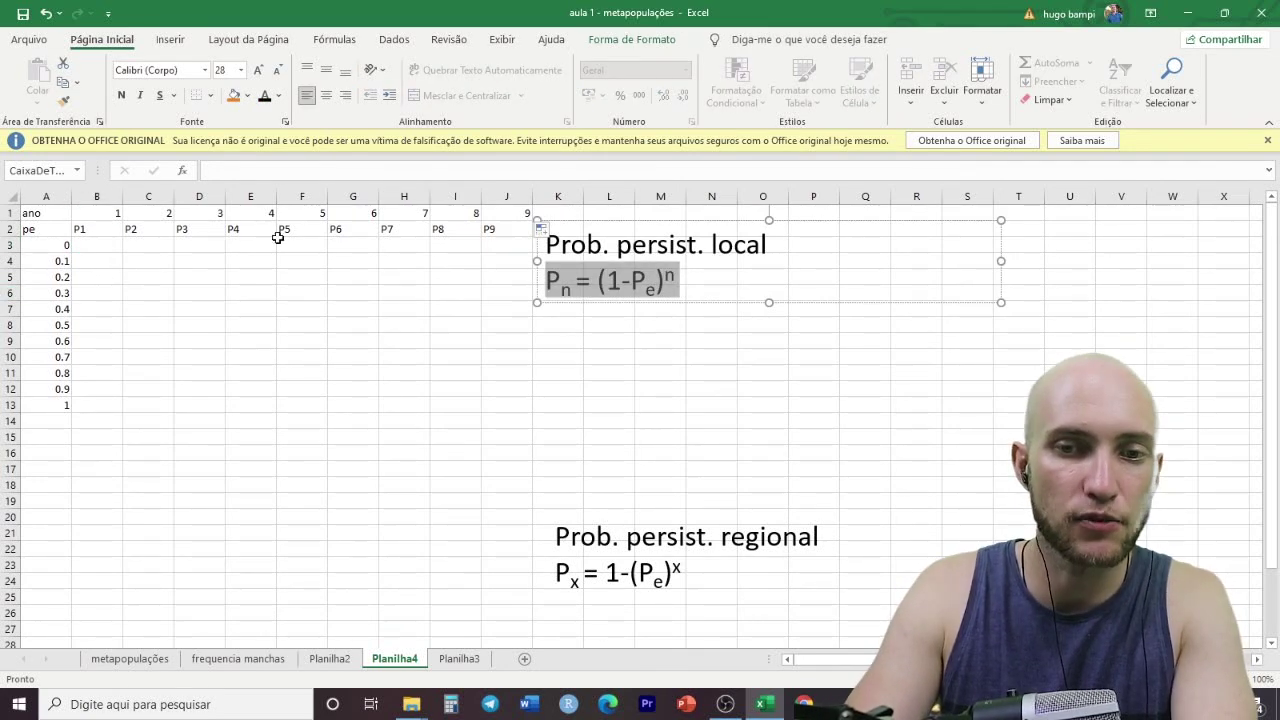
left_click(105, 247)
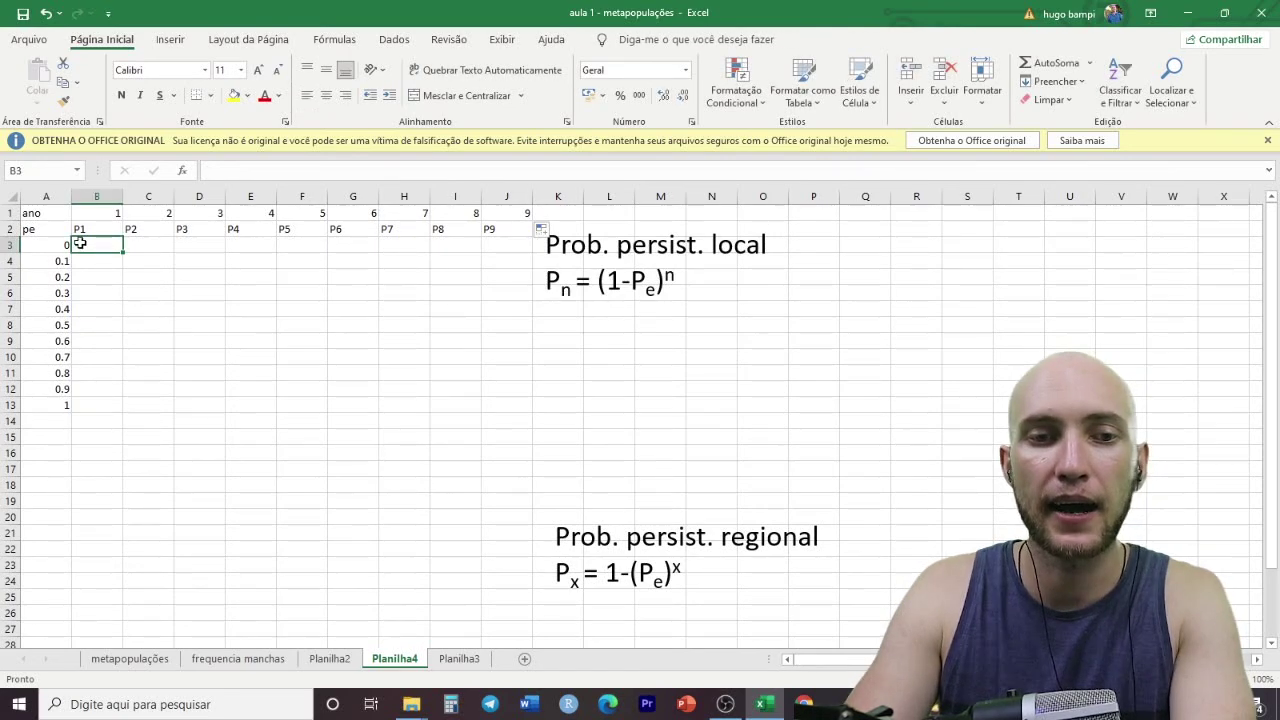
left_click(58, 247)
left_click(58, 262)
left_click(58, 293)
left_click(52, 322)
- Enter the local persistence formula =(1-$A3)^B$1 in B3 and fill it across to J3
left_click(92, 244)
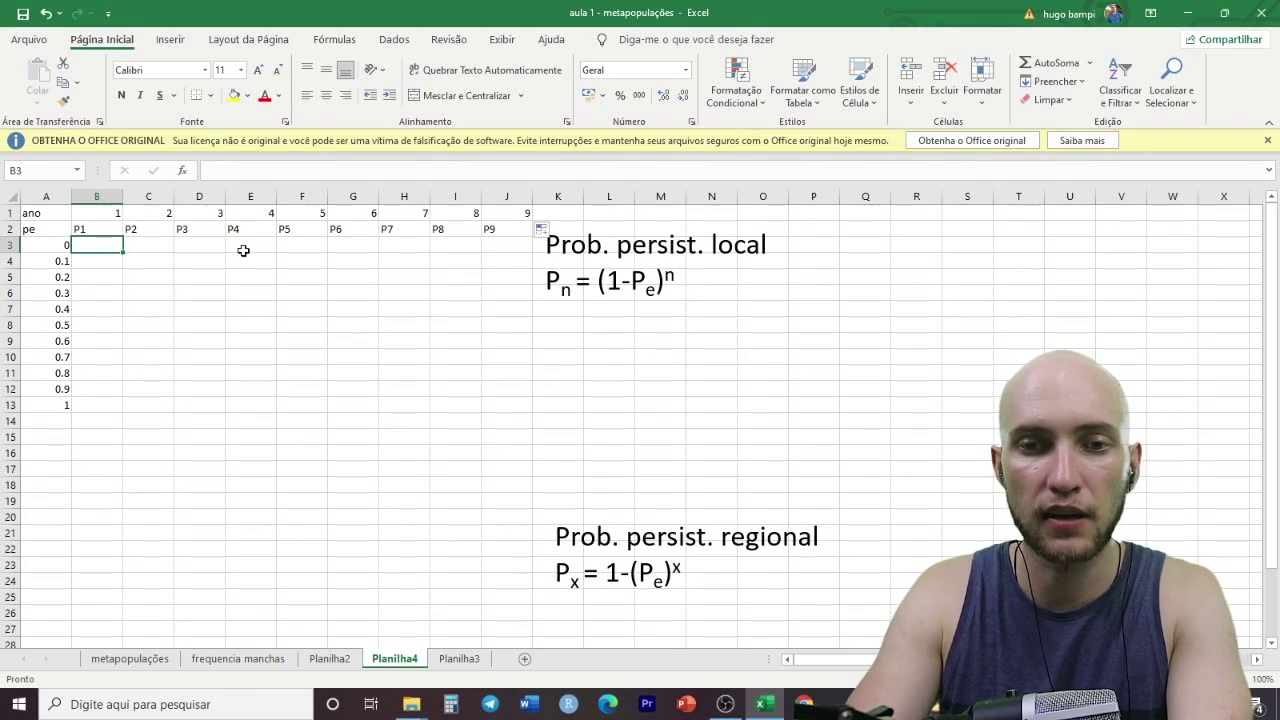
type("=")
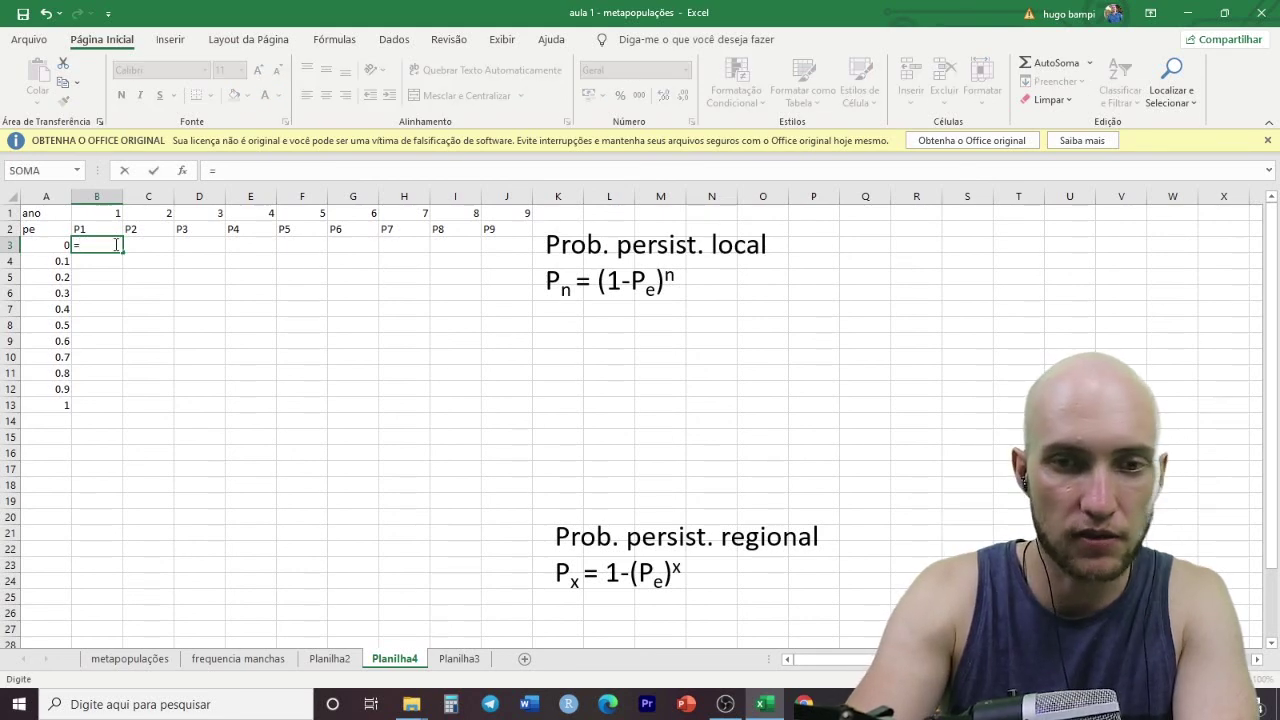
type("(1-")
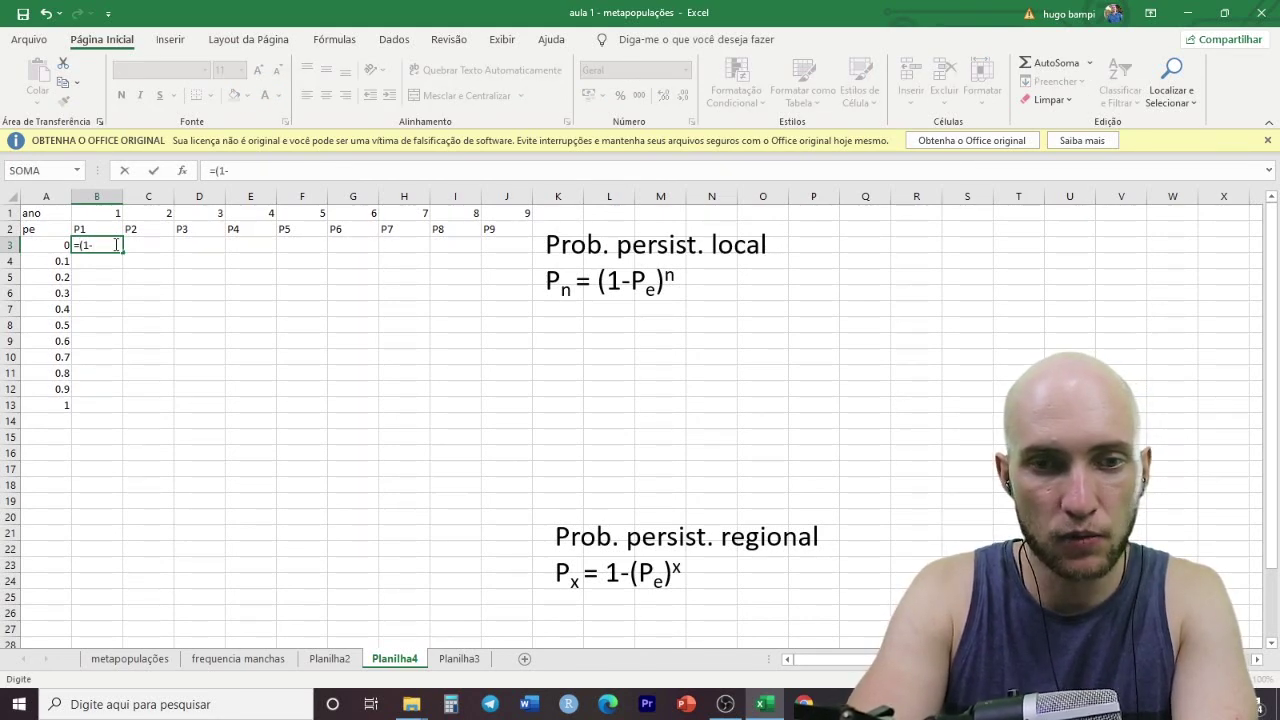
left_click(57, 244)
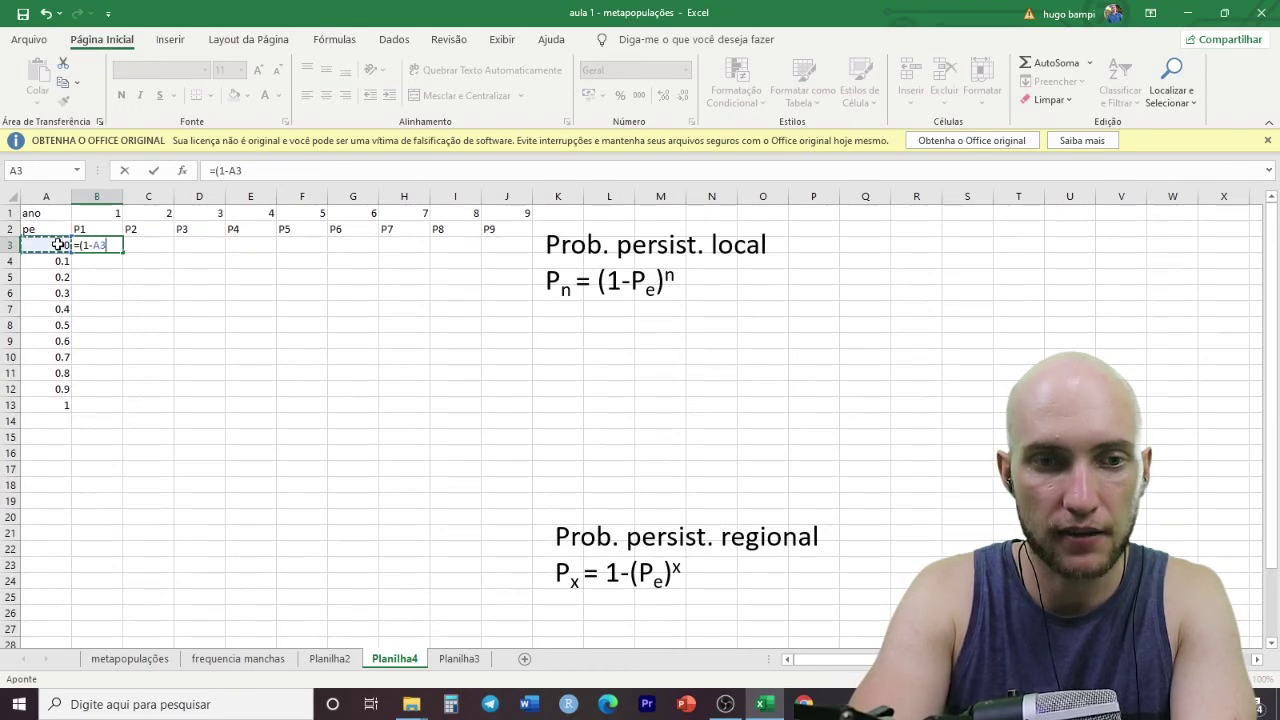
type(")")
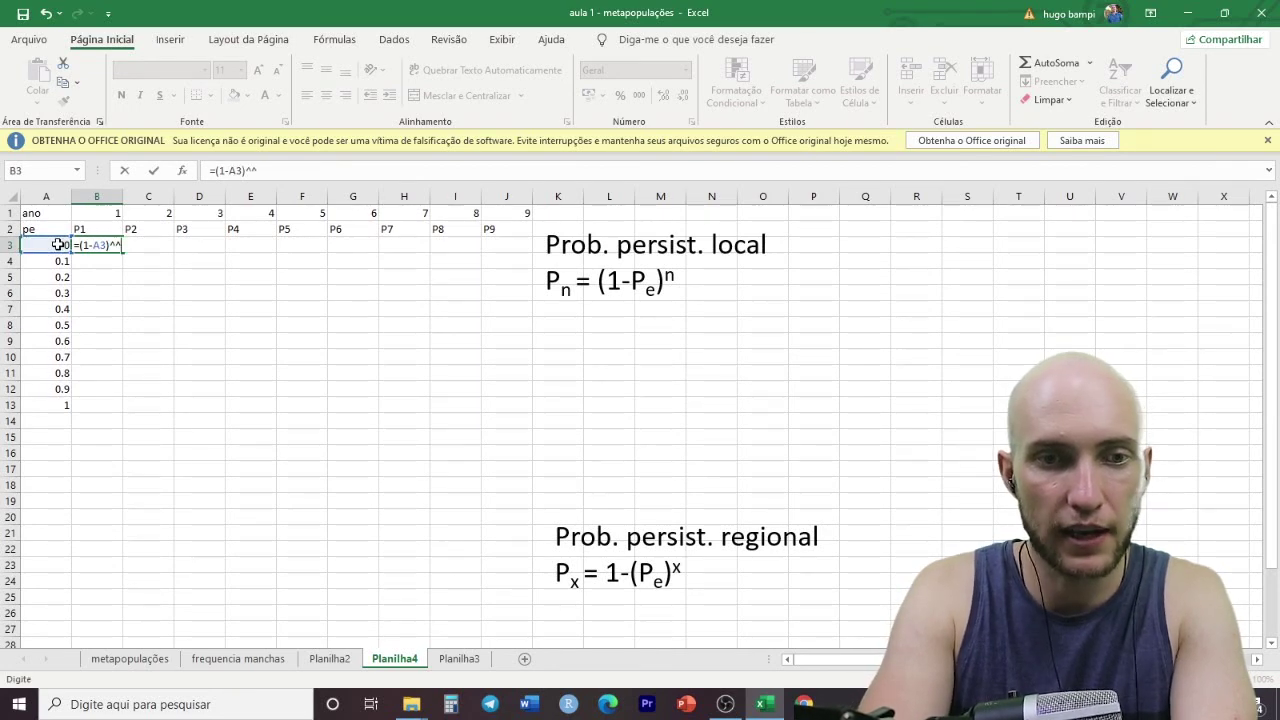
type("^")
left_click(104, 213)
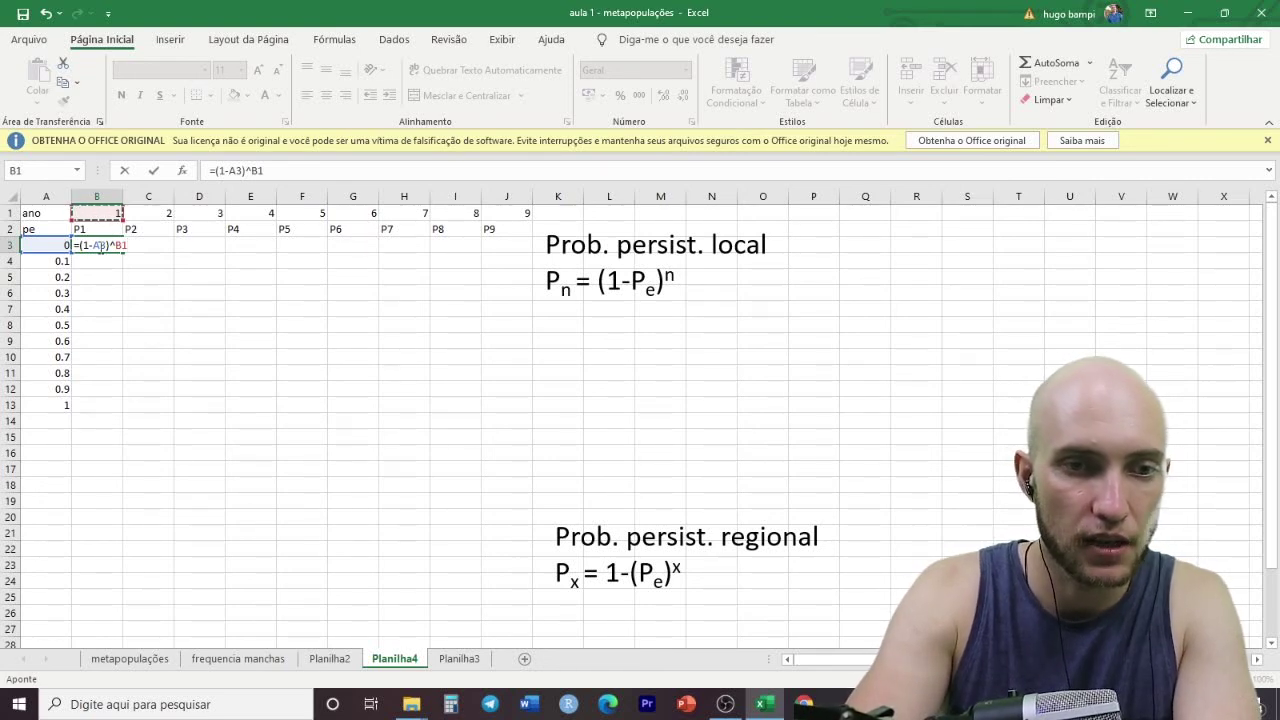
left_click(95, 245)
type("$")
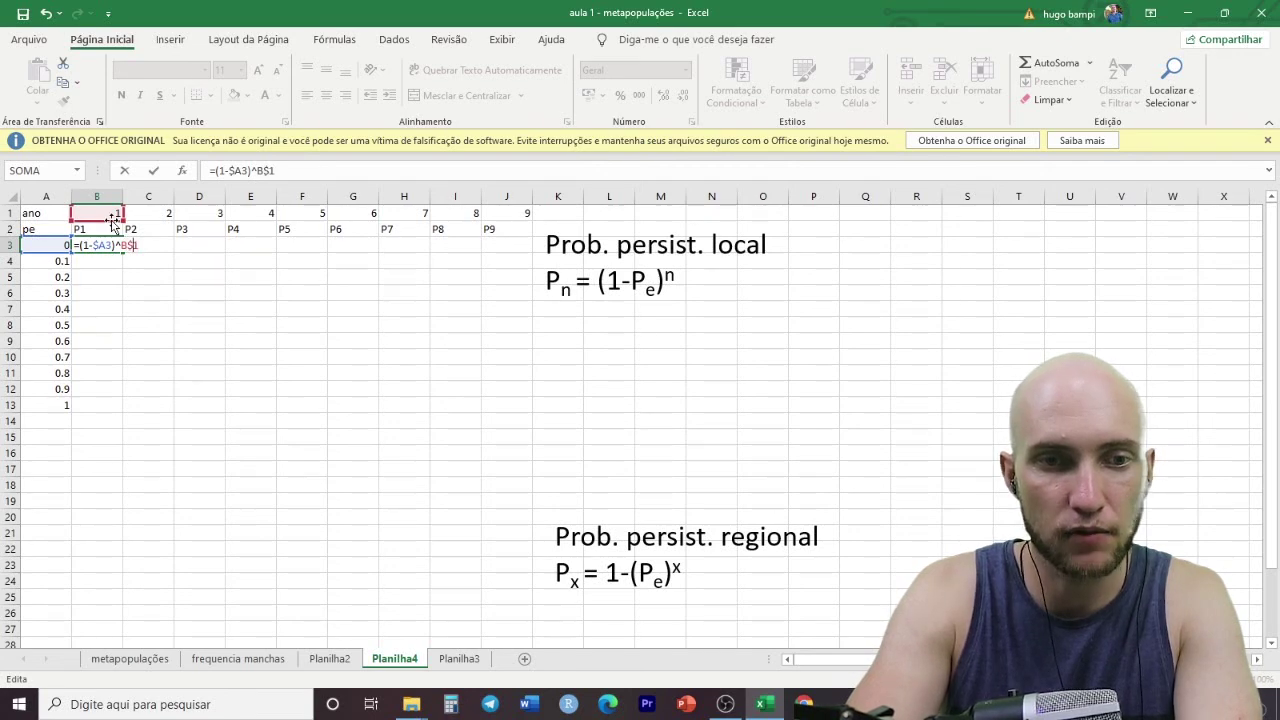
key("ctrl+Return")
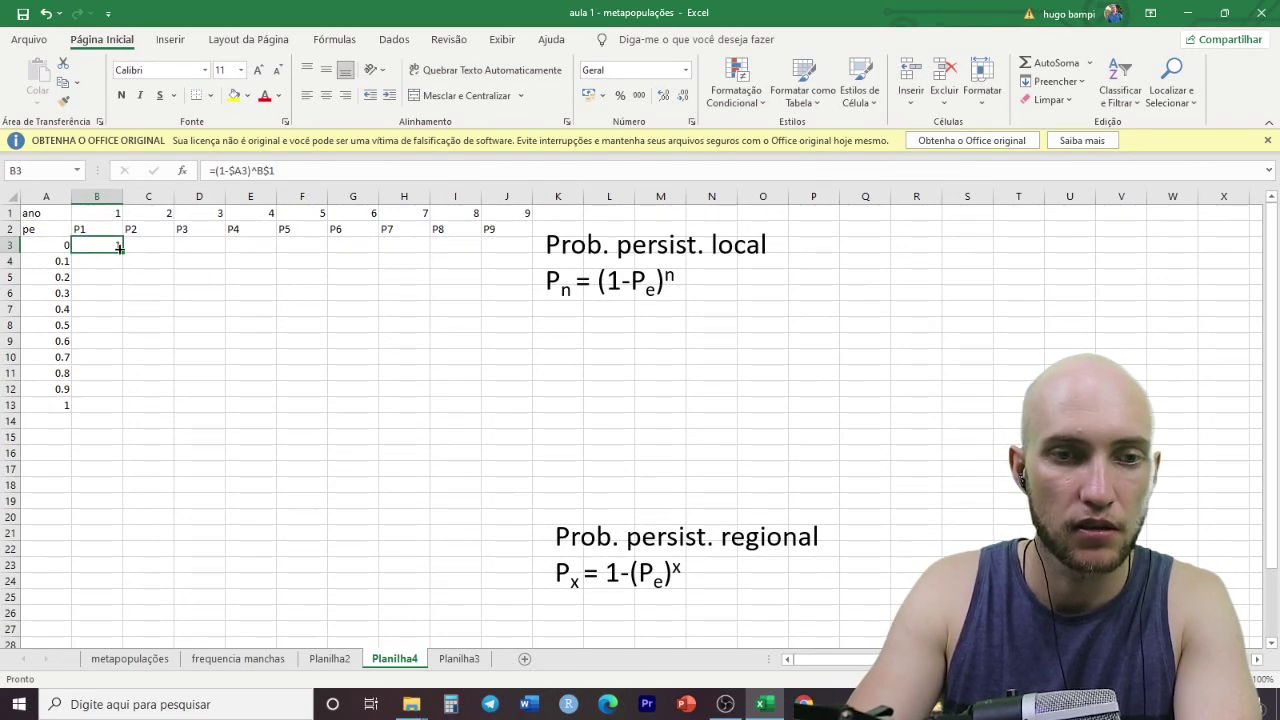
left_click_drag(143, 253, 543, 247)
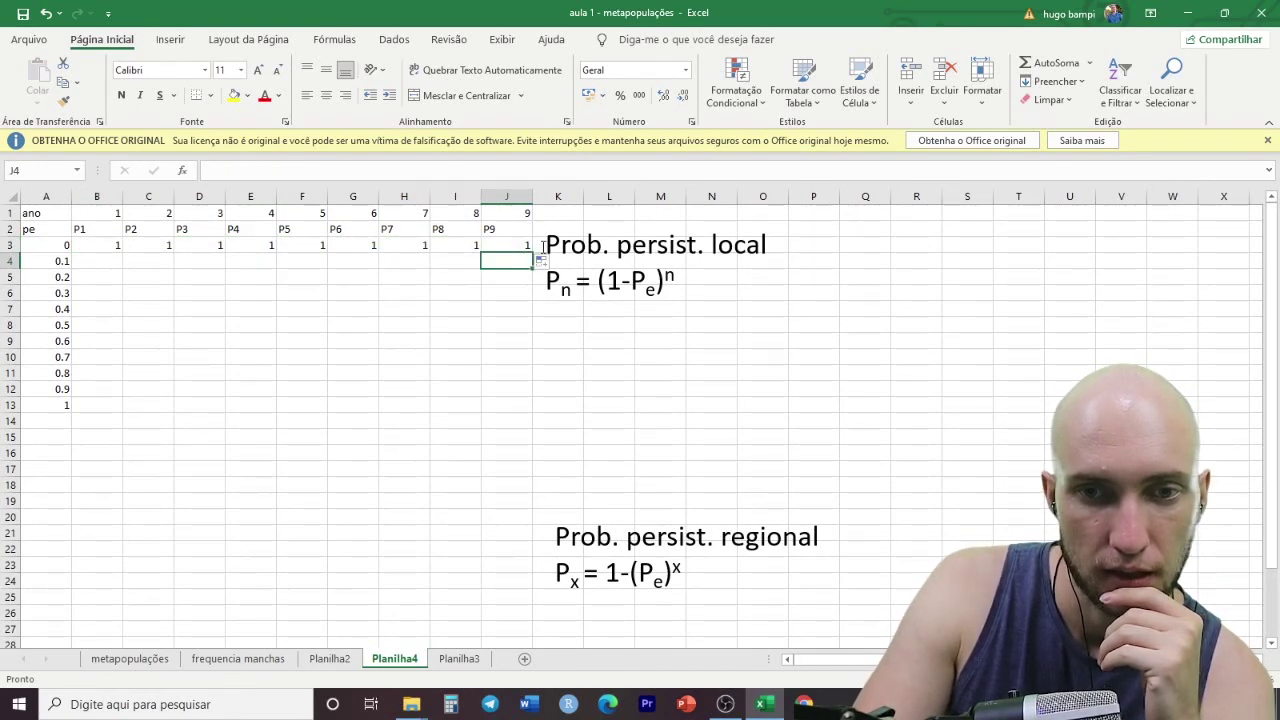
left_click(540, 248)
left_click(99, 247)
left_click_drag(99, 247, 515, 248)
left_click(535, 248)
double_click(533, 250)
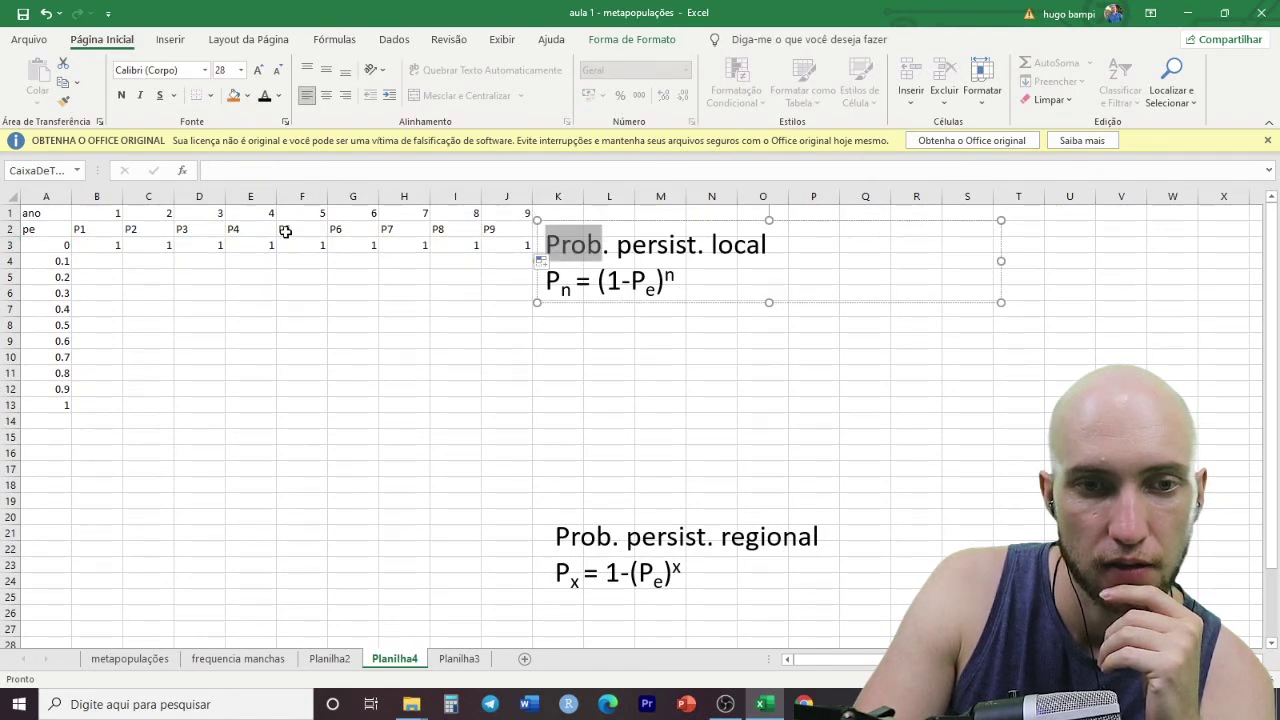
left_click(286, 231)
left_click_drag(112, 247, 505, 262)
left_click(505, 308)
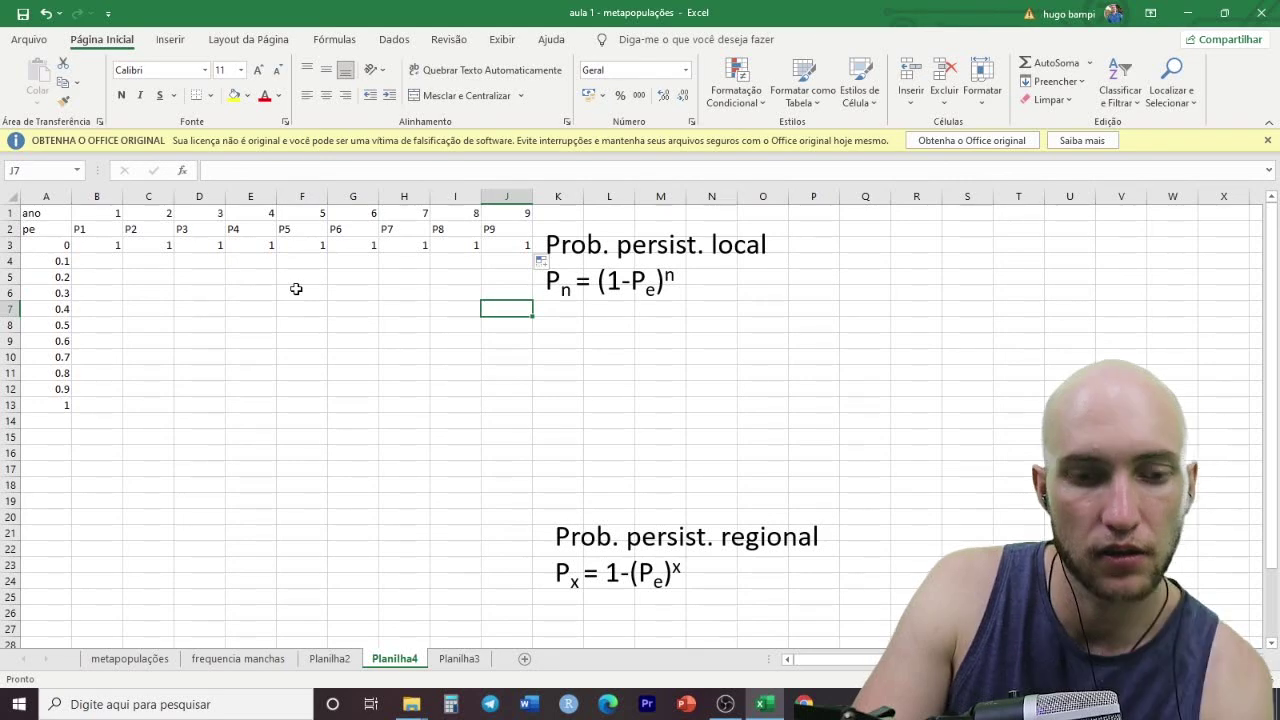
- Fill the local persistence formulas in B3:J3 down to row 13
left_click(494, 248)
mouse_move(494, 248)
left_mouse_down()
mouse_move(86, 249)
mouse_move(100, 248)
left_mouse_up()
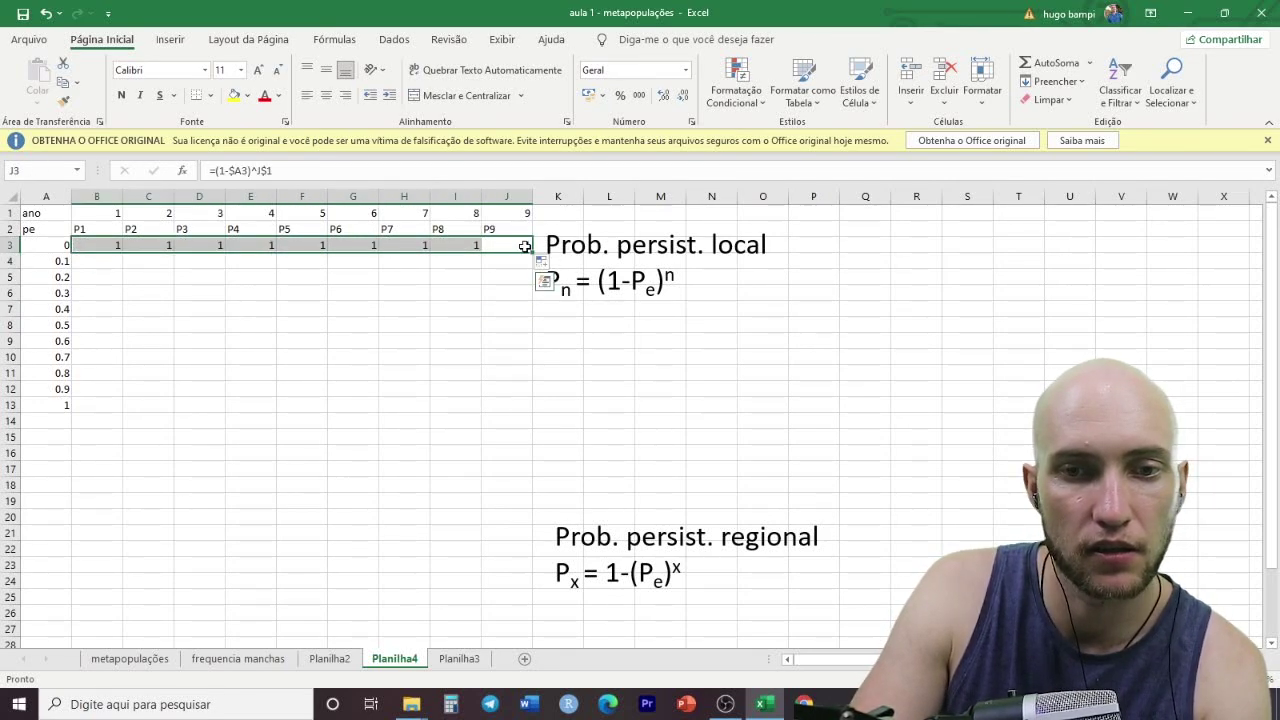
left_click_drag(532, 250, 523, 412)
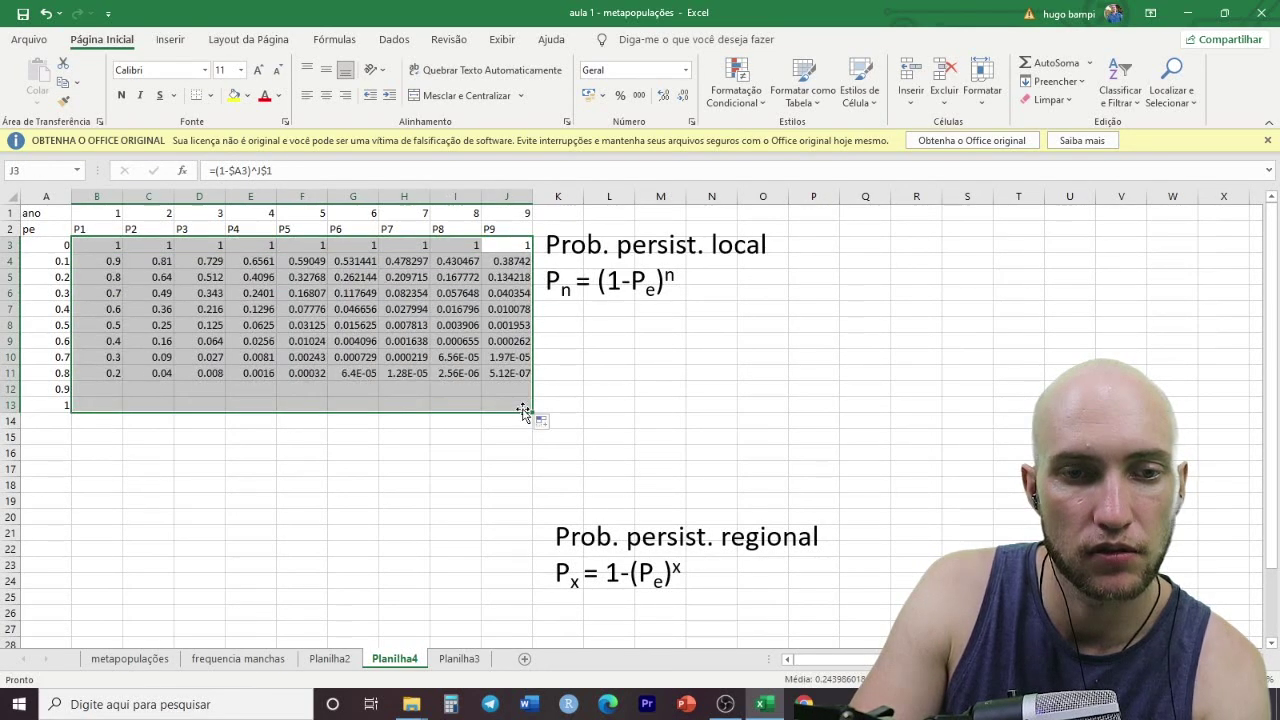
left_click(424, 321)
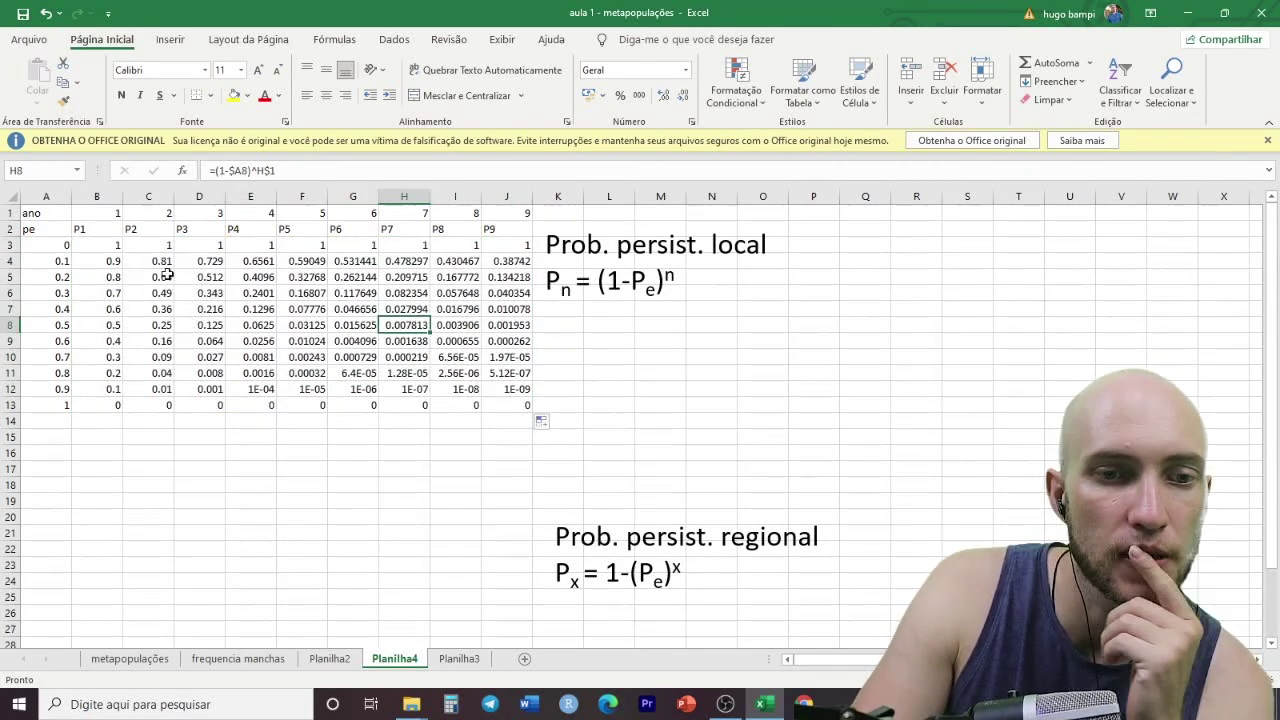
left_click(42, 229)
left_click_drag(60, 232, 121, 407)
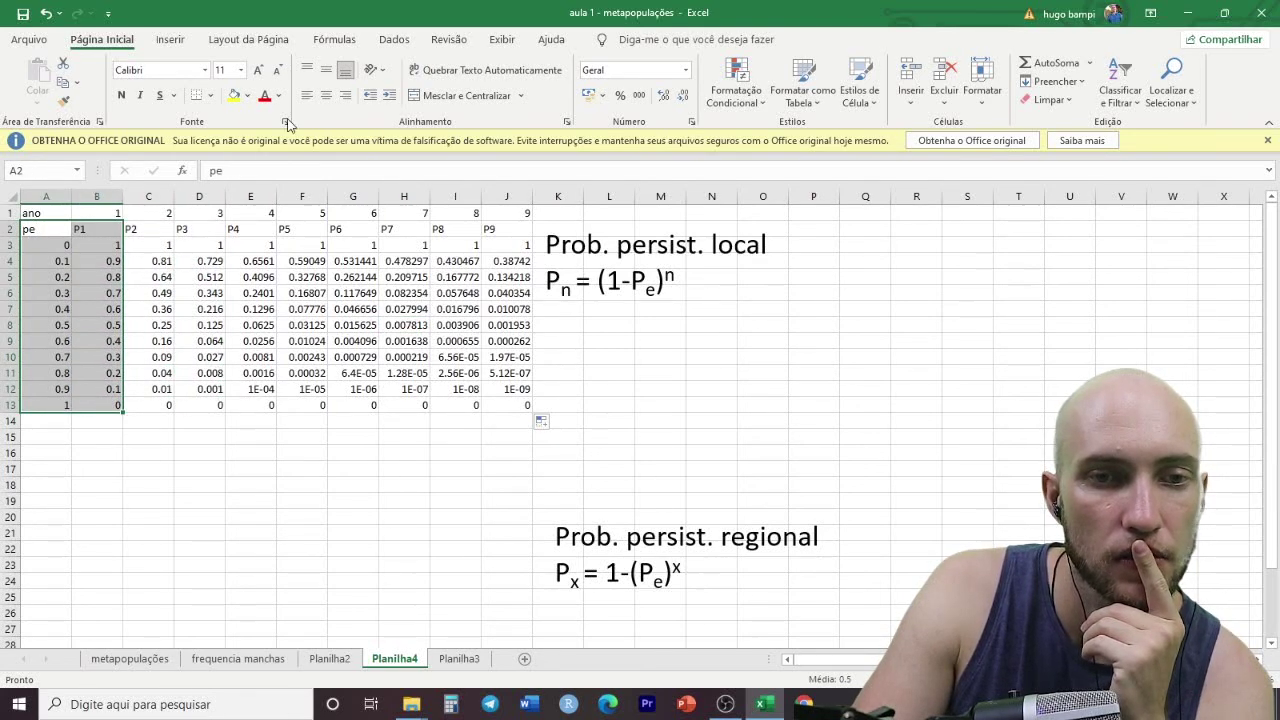
left_click(170, 40)
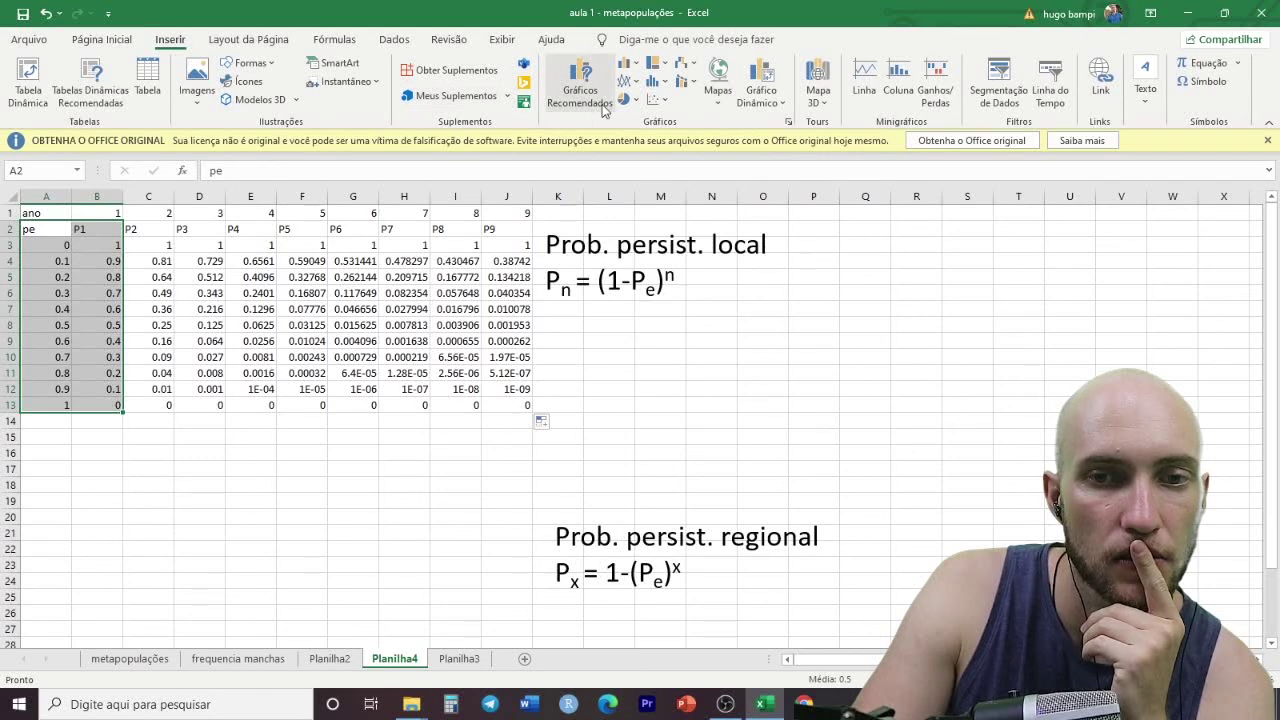
left_click(658, 99)
left_click(712, 200)
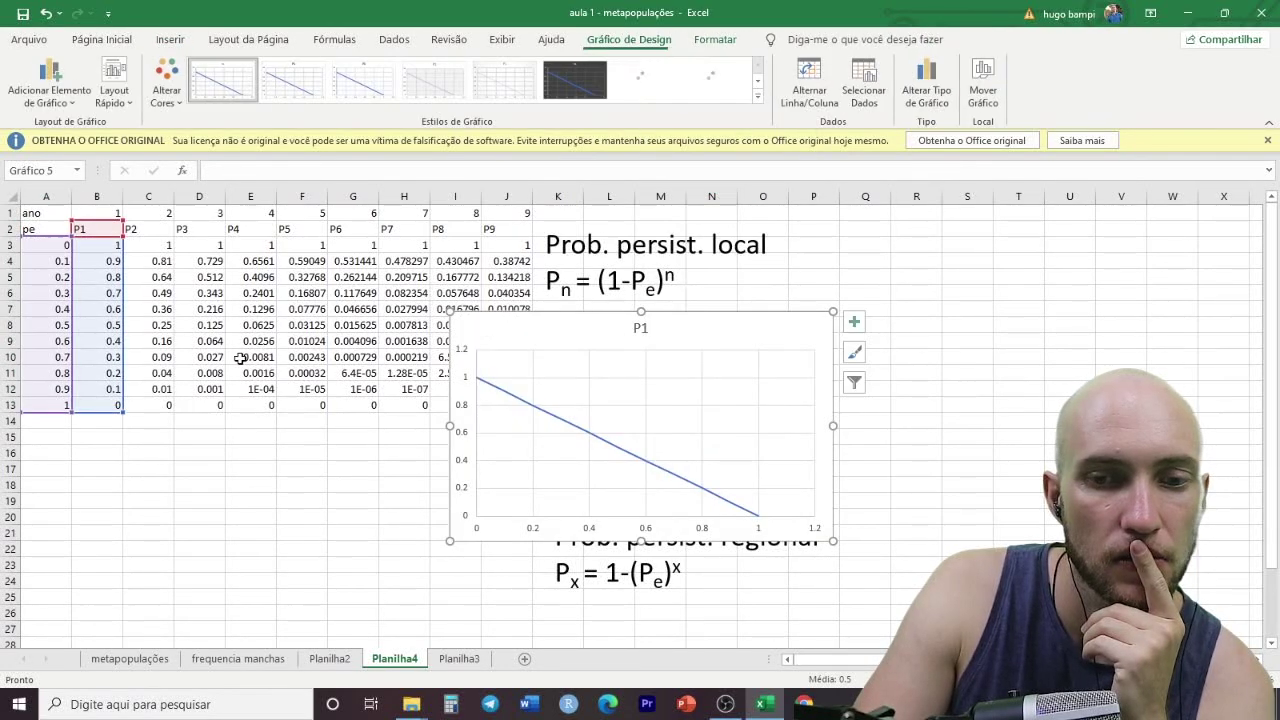
left_click_drag(120, 410, 311, 418)
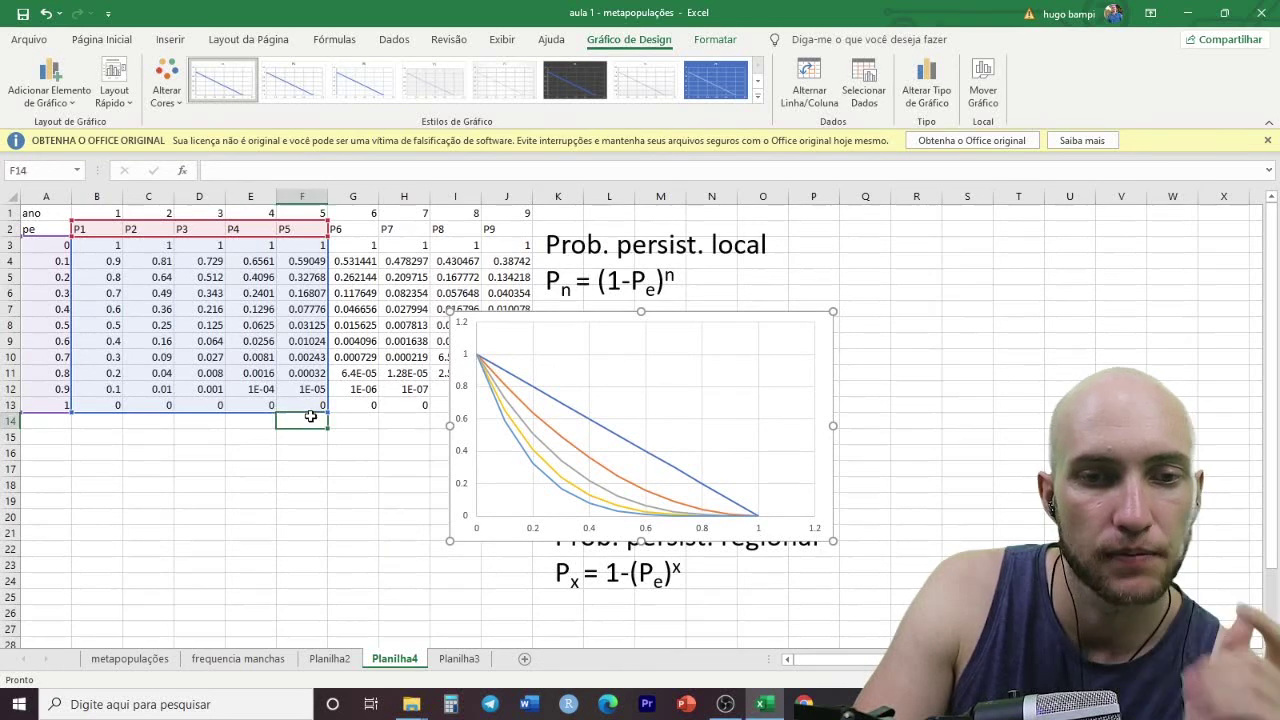
left_click(311, 418)
key("ctrl+z")
key("ctrl+z")
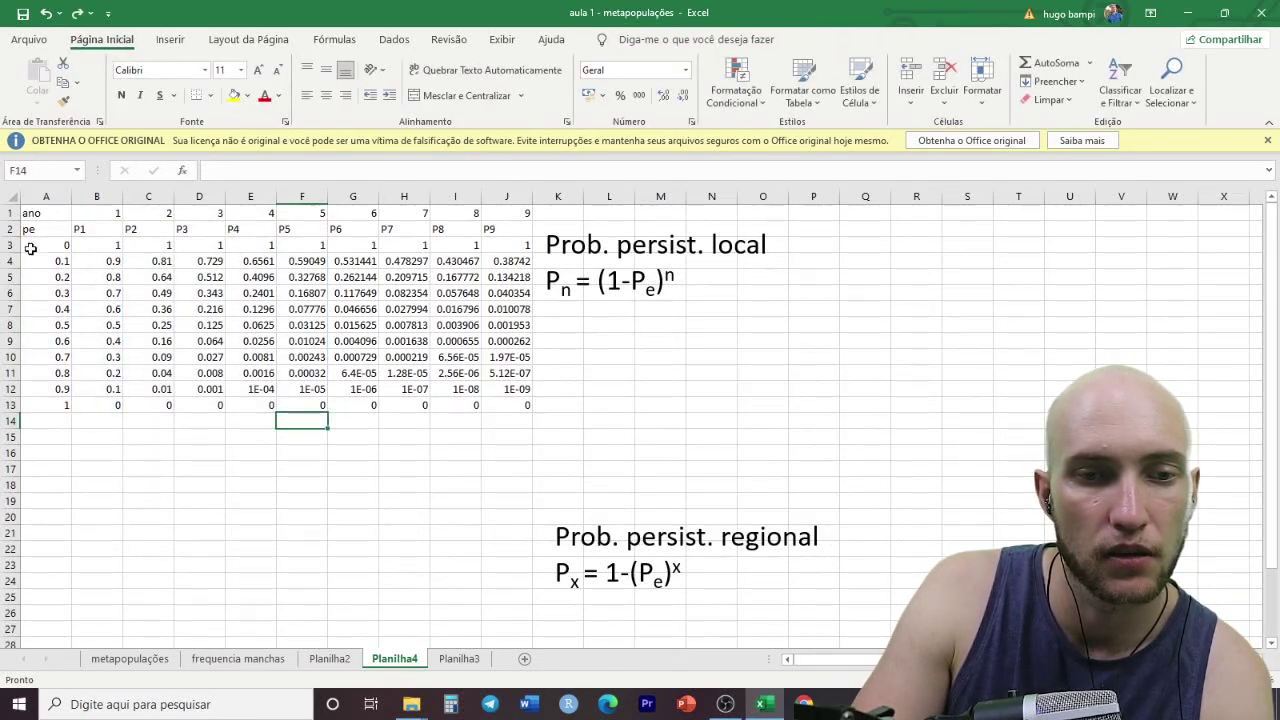
- Insert a scatter chart with straight lines from A2:F13 and extend its source data across to the P9 column
left_click_drag(32, 229, 324, 410)
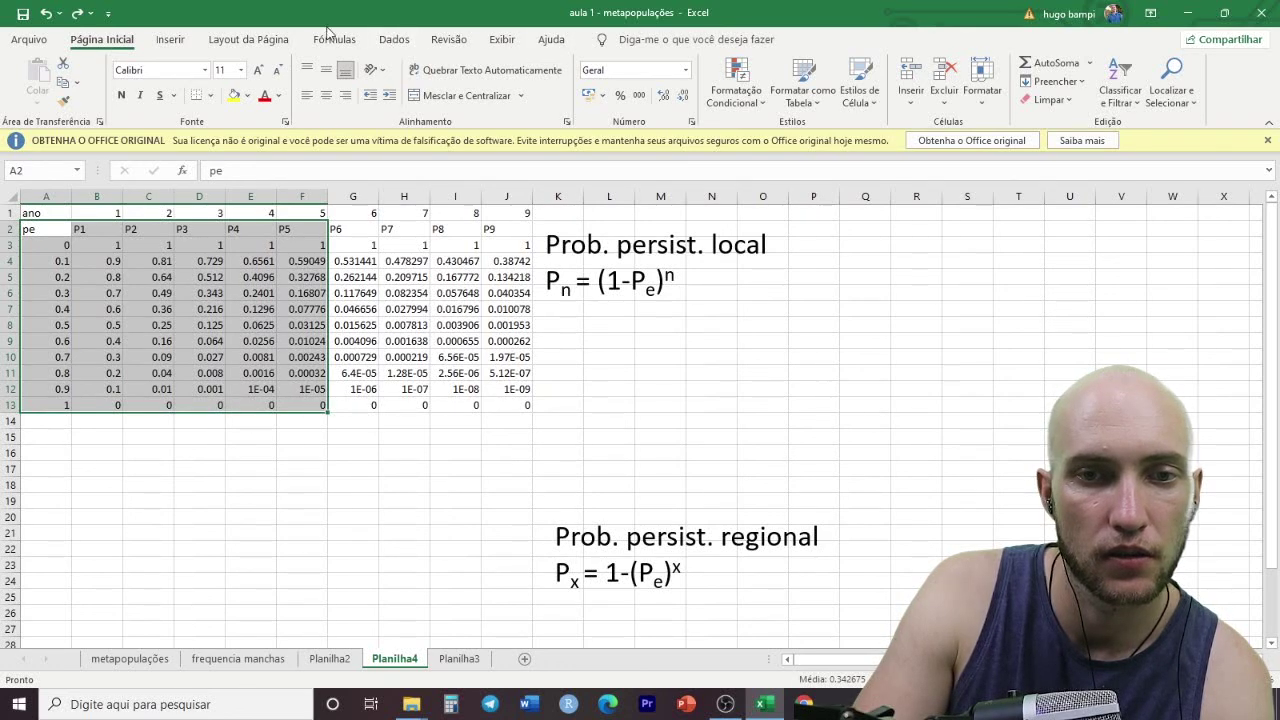
left_click(169, 41)
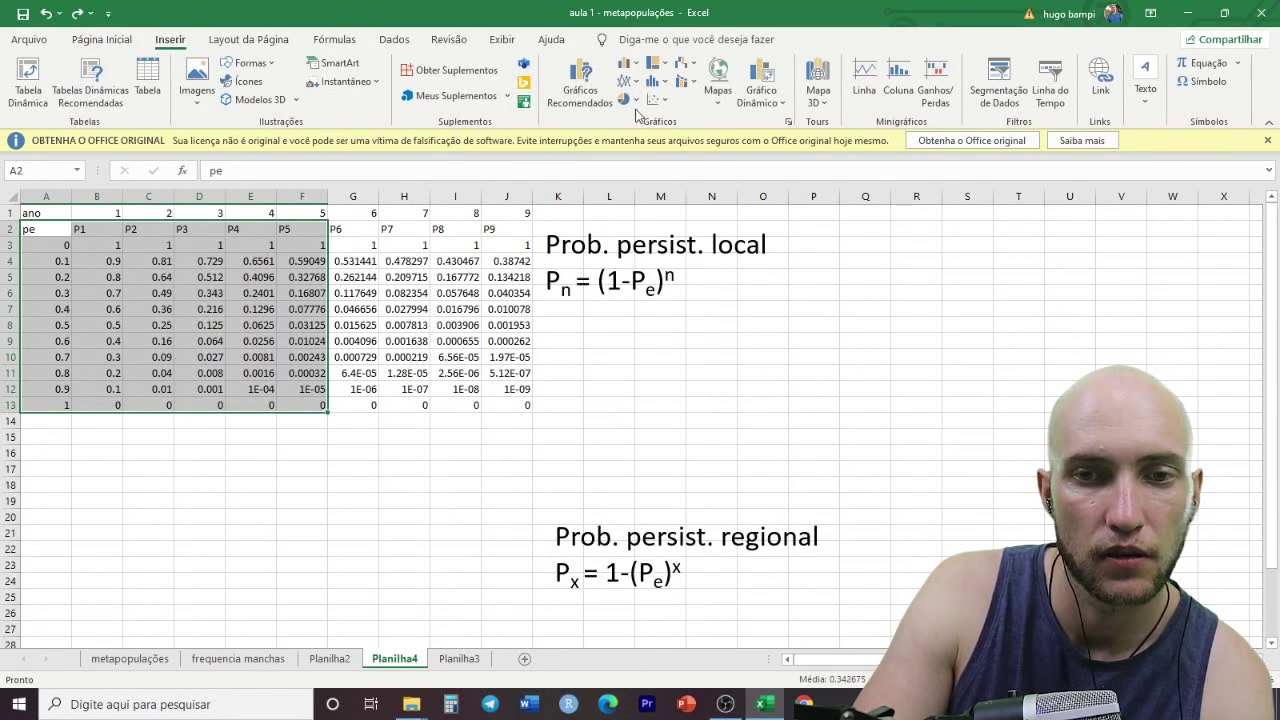
left_click(658, 99)
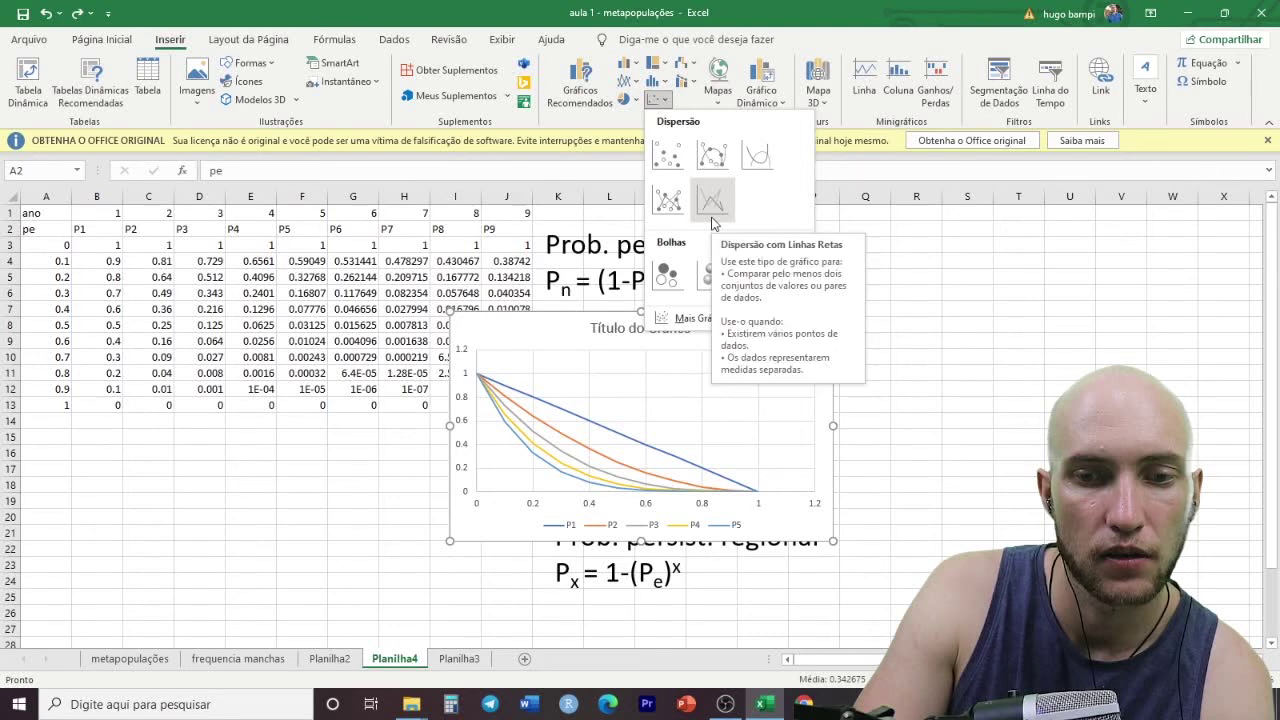
left_click(711, 203)
left_click_drag(329, 412, 645, 263)
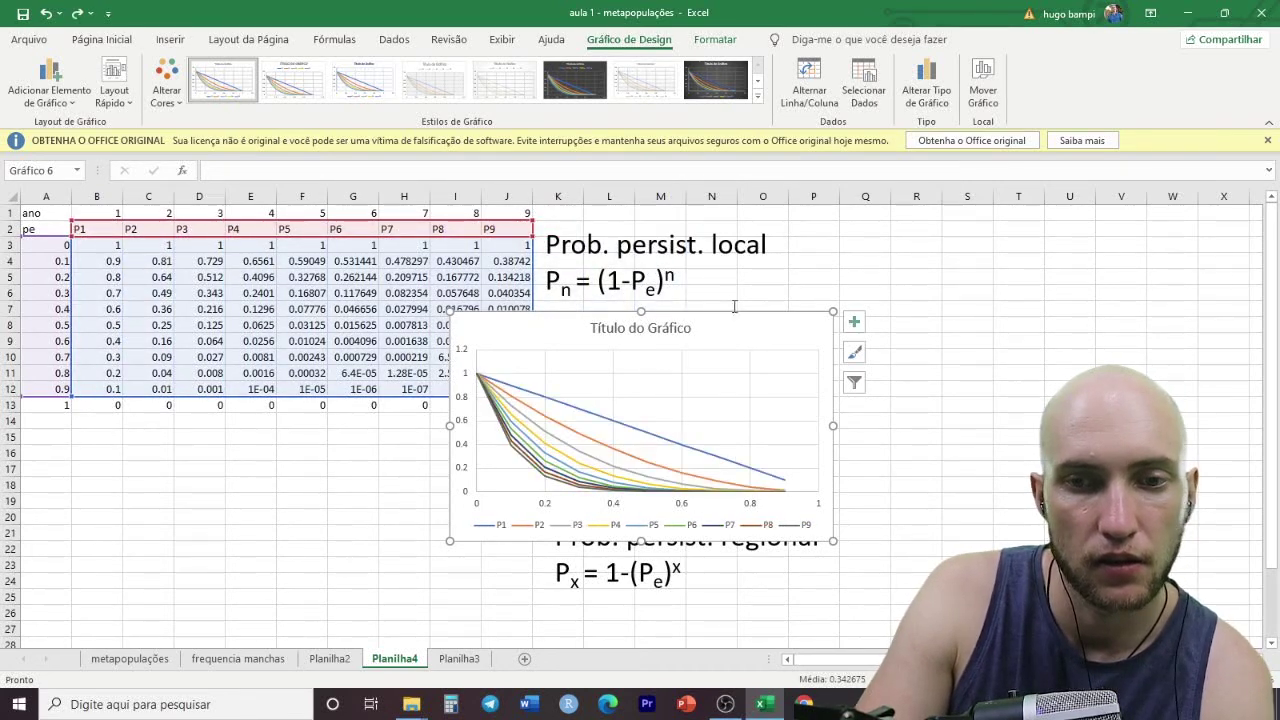
- Move the chart next to the table, over the local persistence equation, and delete its title
left_click_drag(726, 325, 812, 220)
left_click(776, 222)
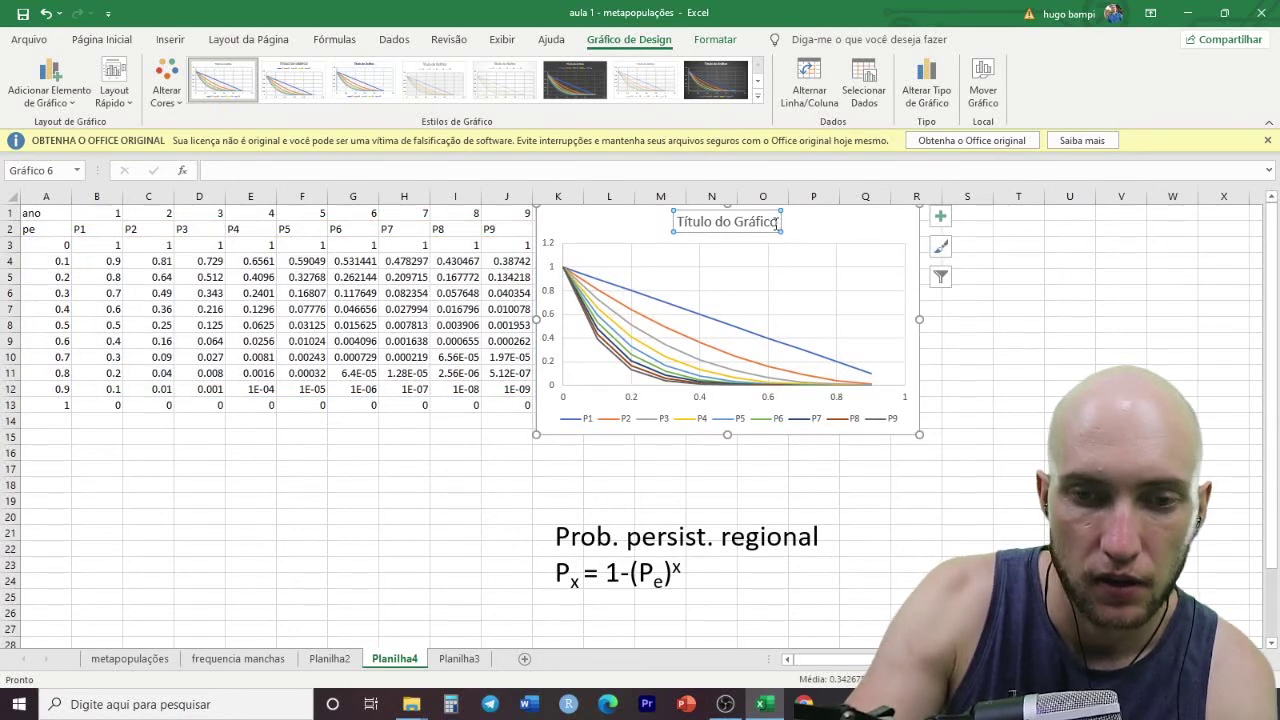
key("Delete")
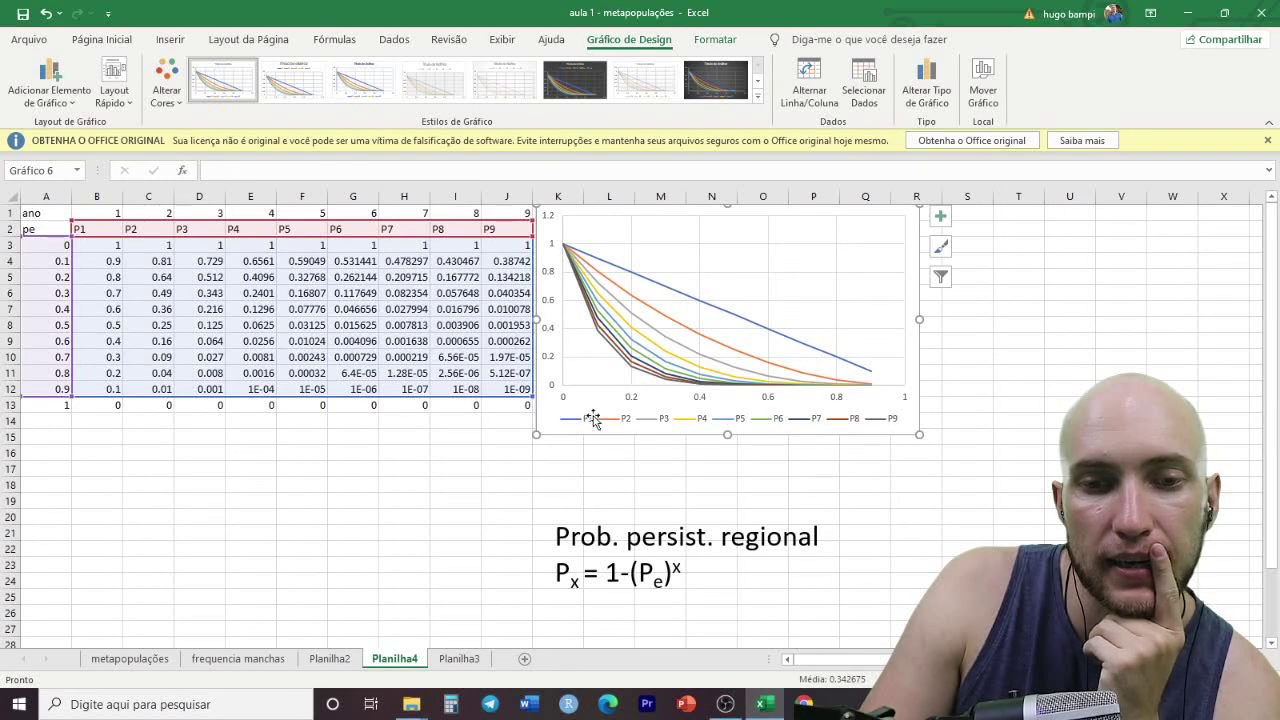
- Extend the chart's source data down to row 13 so the pe value 1 is included
left_click_drag(535, 393, 530, 409)
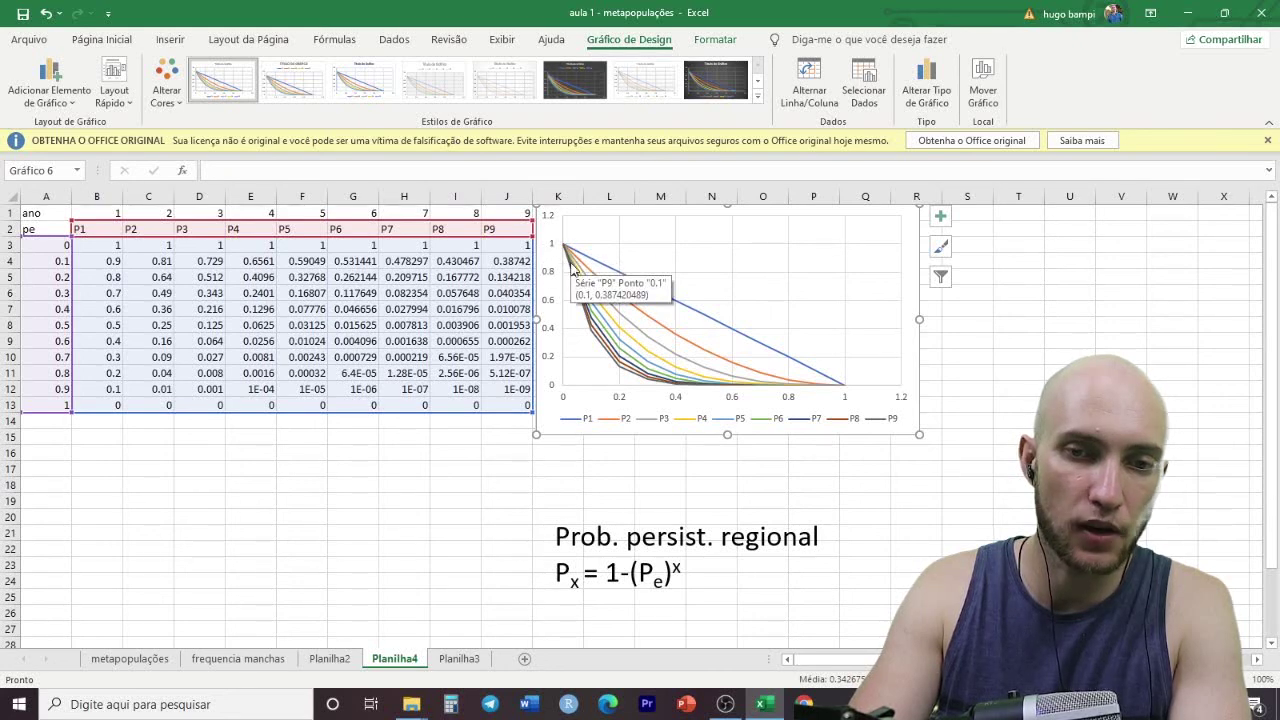
left_click(566, 498)
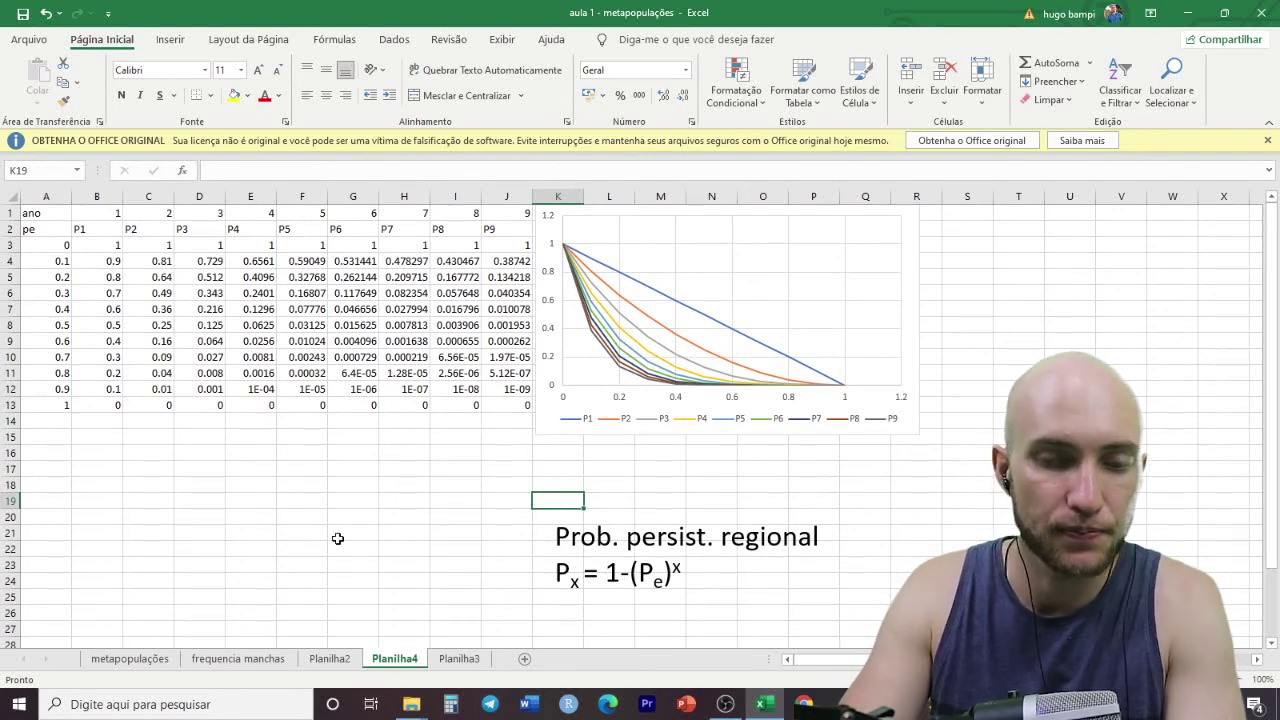
- Copy the pe heading and its values from A2:A13 to a second table starting at A21
left_click(52, 530)
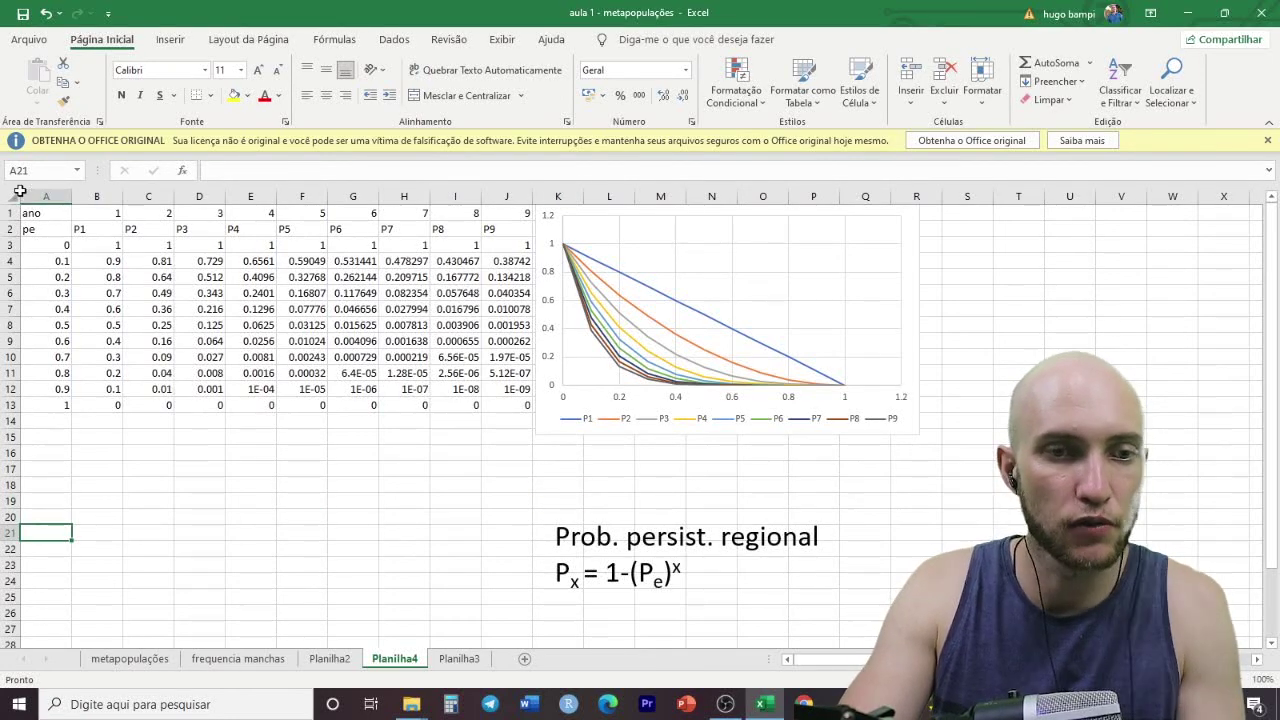
left_click_drag(46, 229, 53, 405)
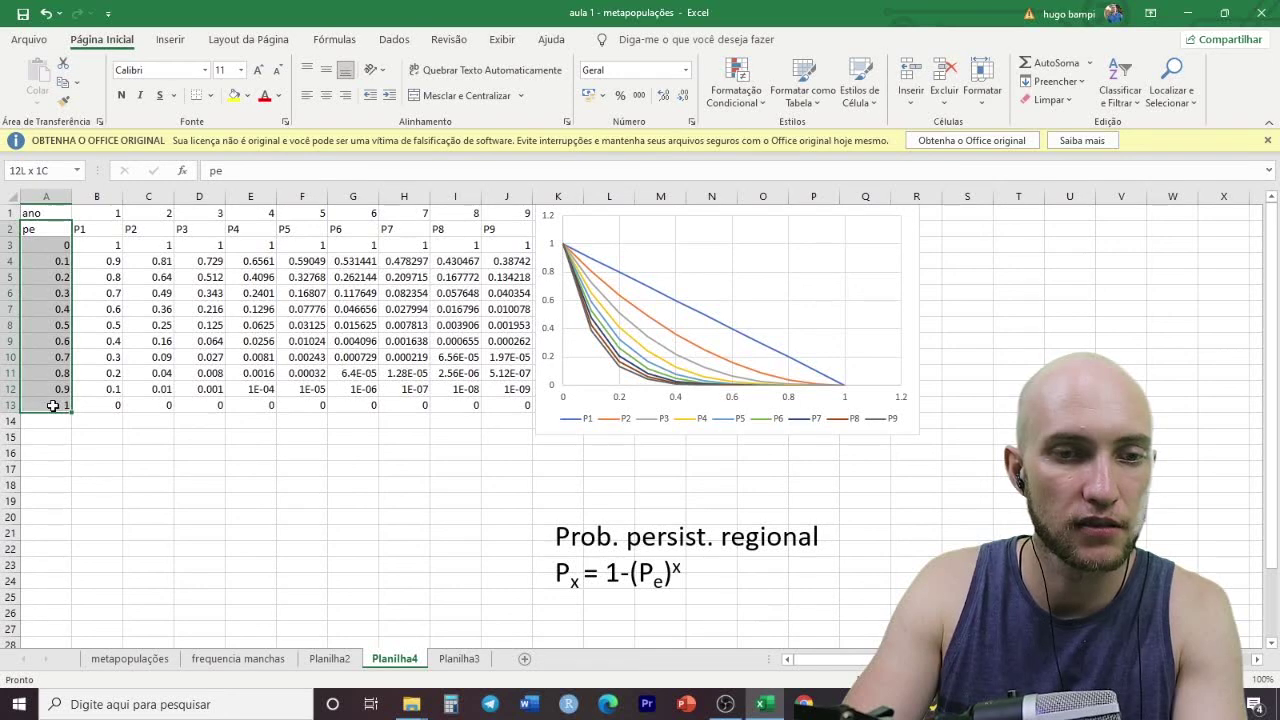
key("ctrl+c")
left_click(34, 520)
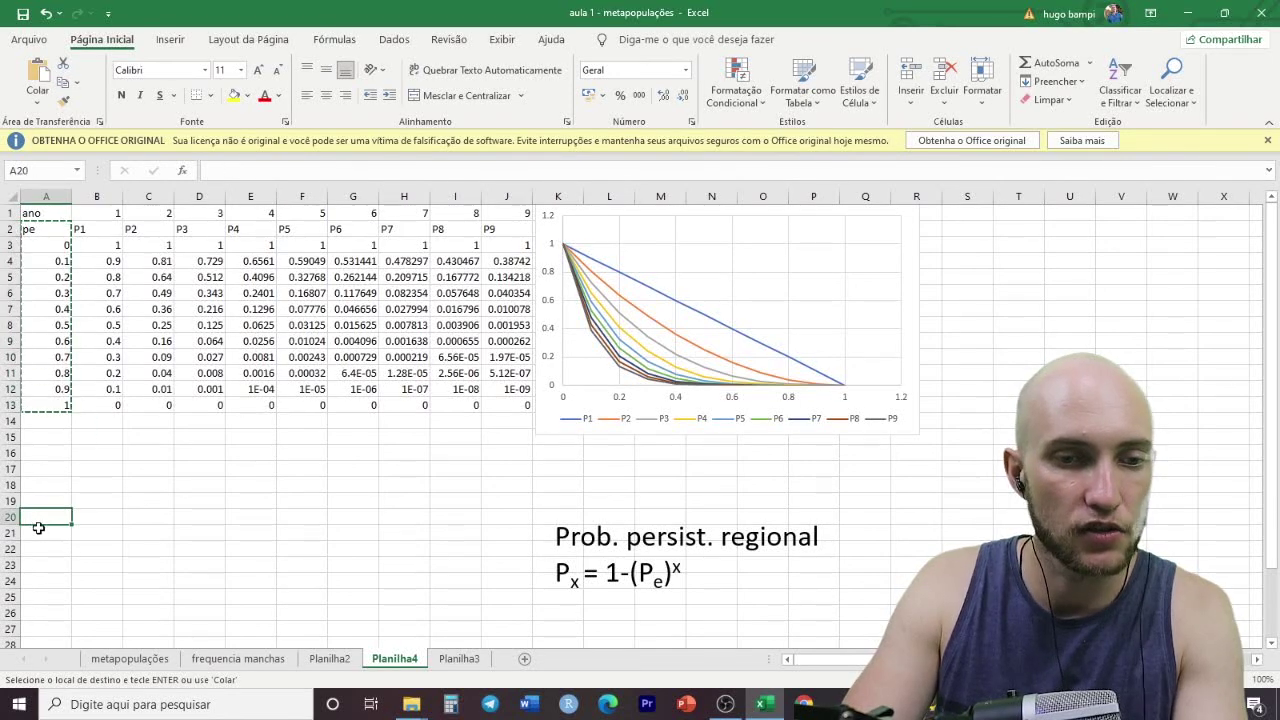
left_click(38, 530)
key("ctrl+v")
scroll(115, 530, "down", 2)
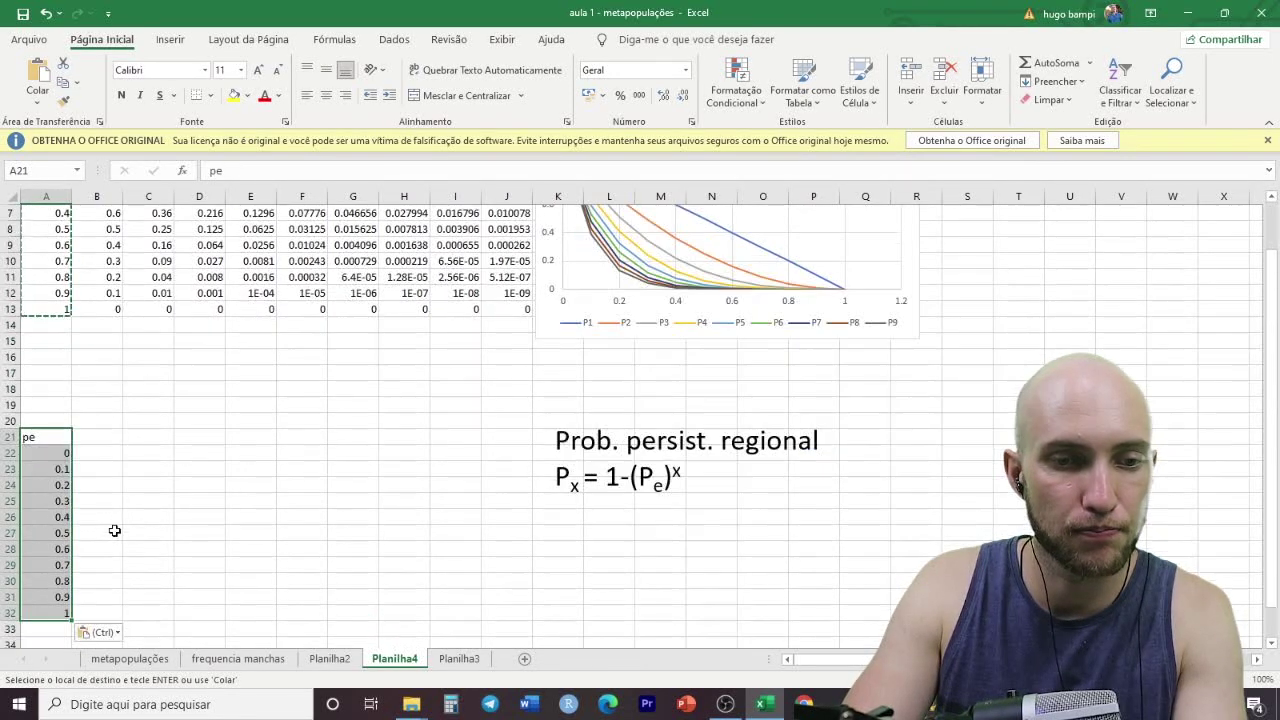
- Enter the heading P1 in B21 and extend the heading series across row 21 to P9 in J21
left_click(93, 436)
scroll(94, 434, "up", 2)
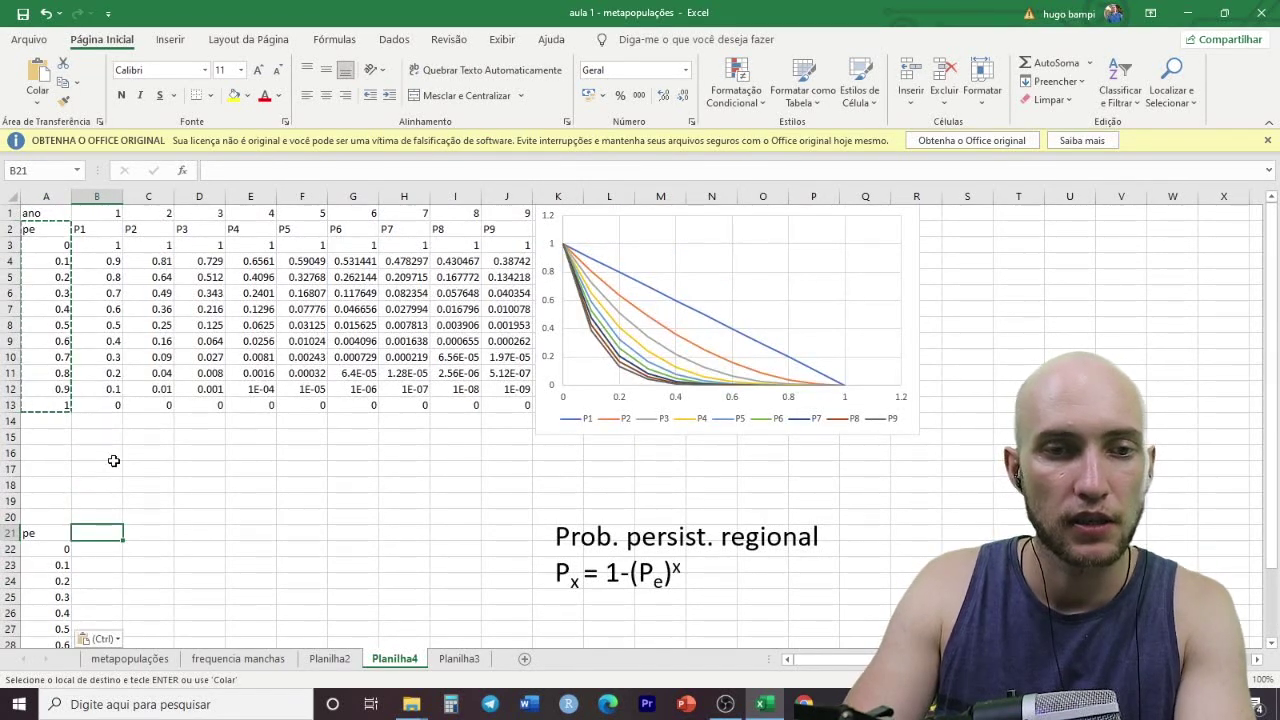
left_click_drag(638, 573, 650, 573)
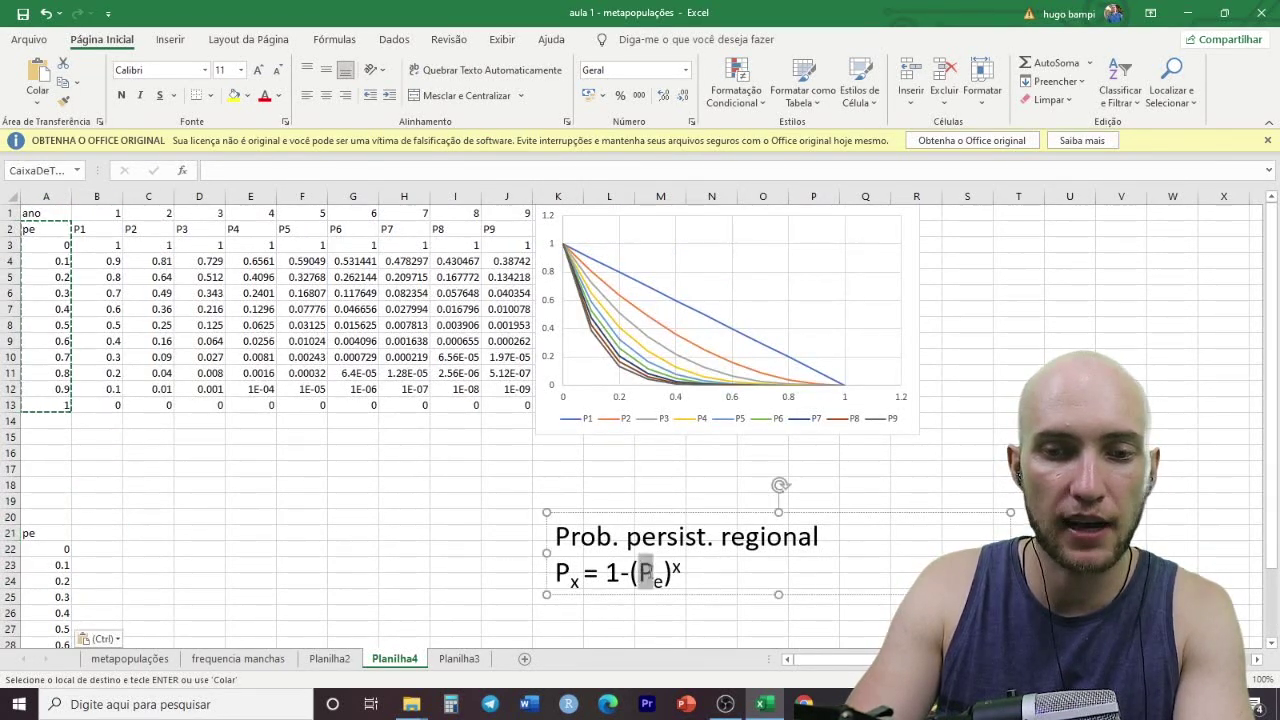
left_click(99, 532)
key("Escape")
type("P1")
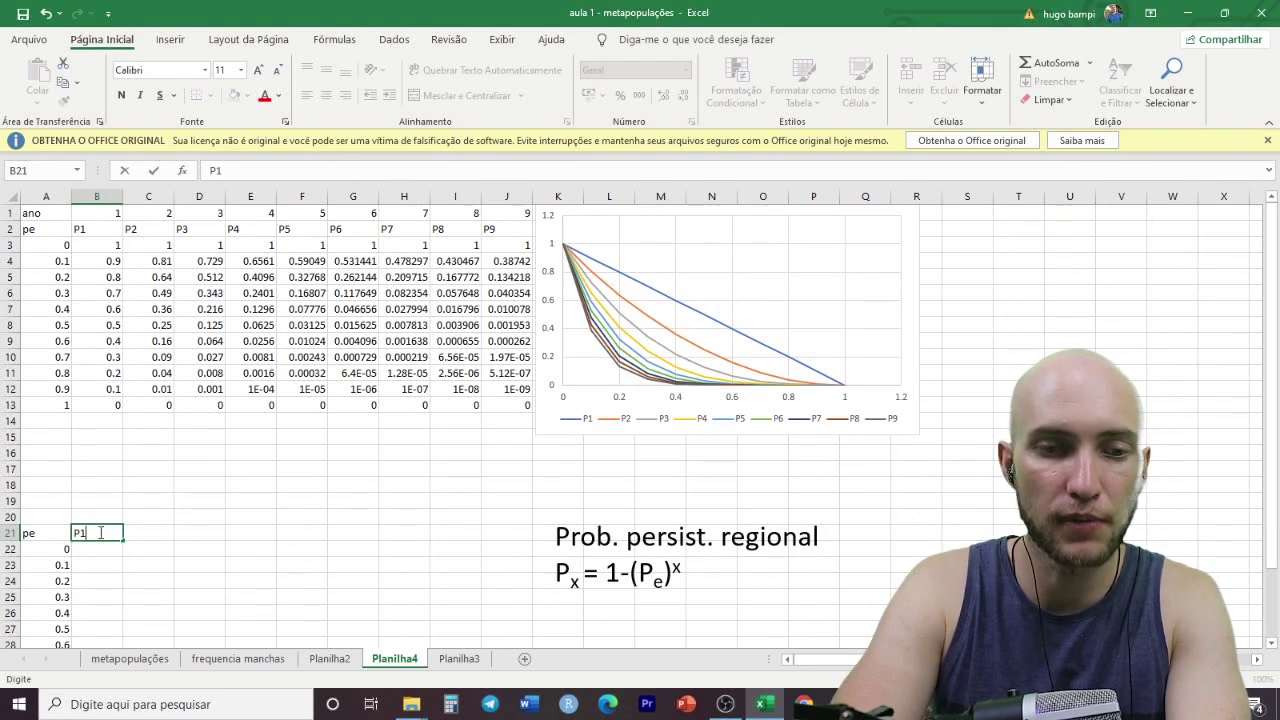
key("Return")
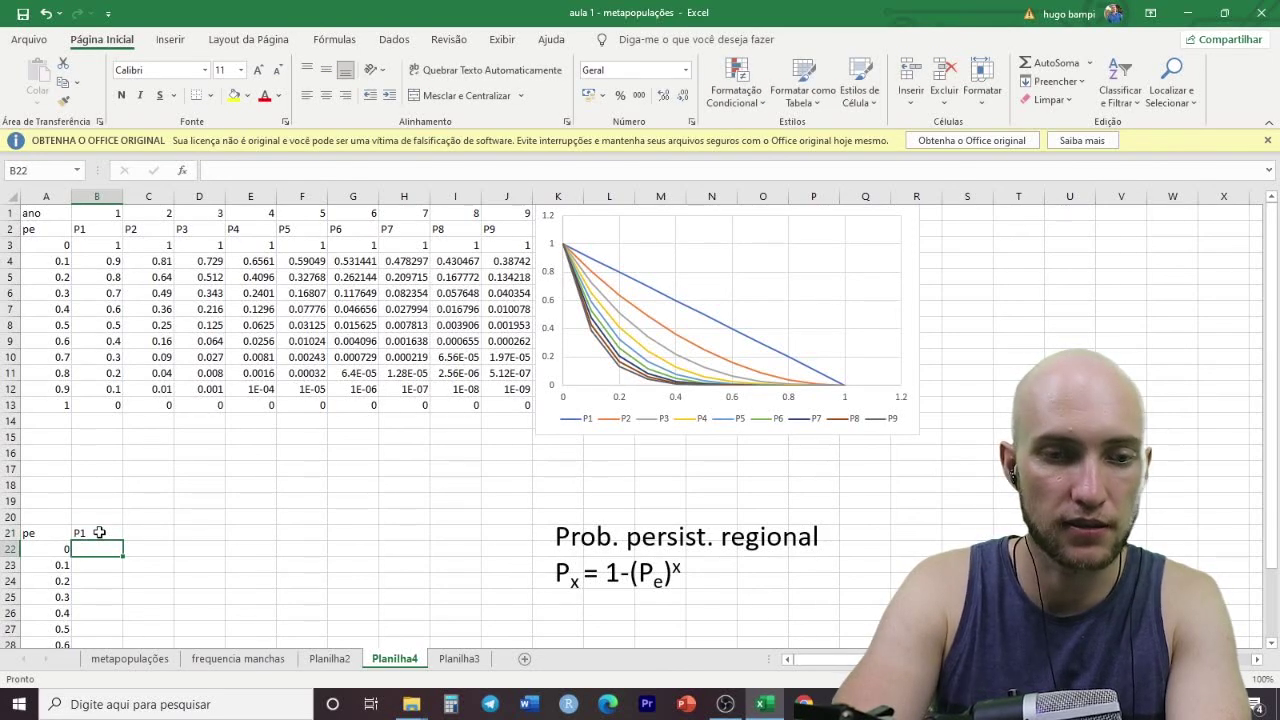
left_click(100, 532)
left_click_drag(130, 541, 508, 535)
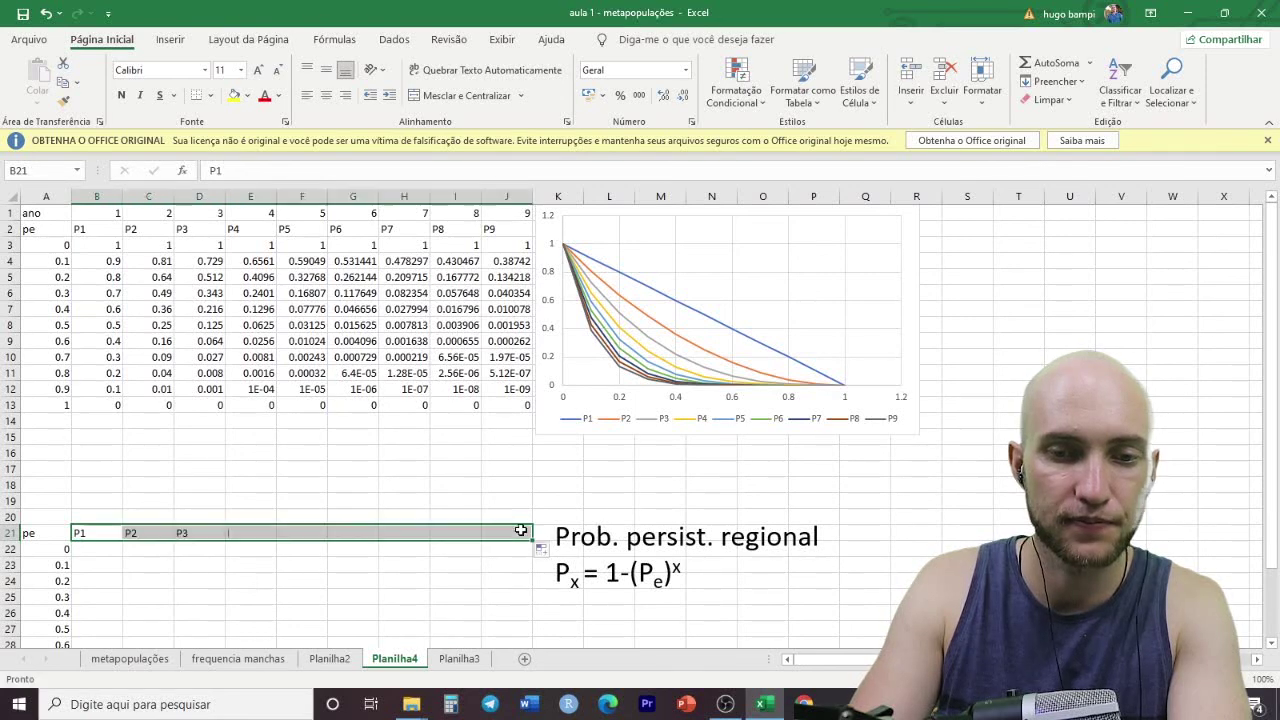
- Label A20 as mancha and fill B20:J20 with a patch number series from 1 to 9
left_click(37, 517)
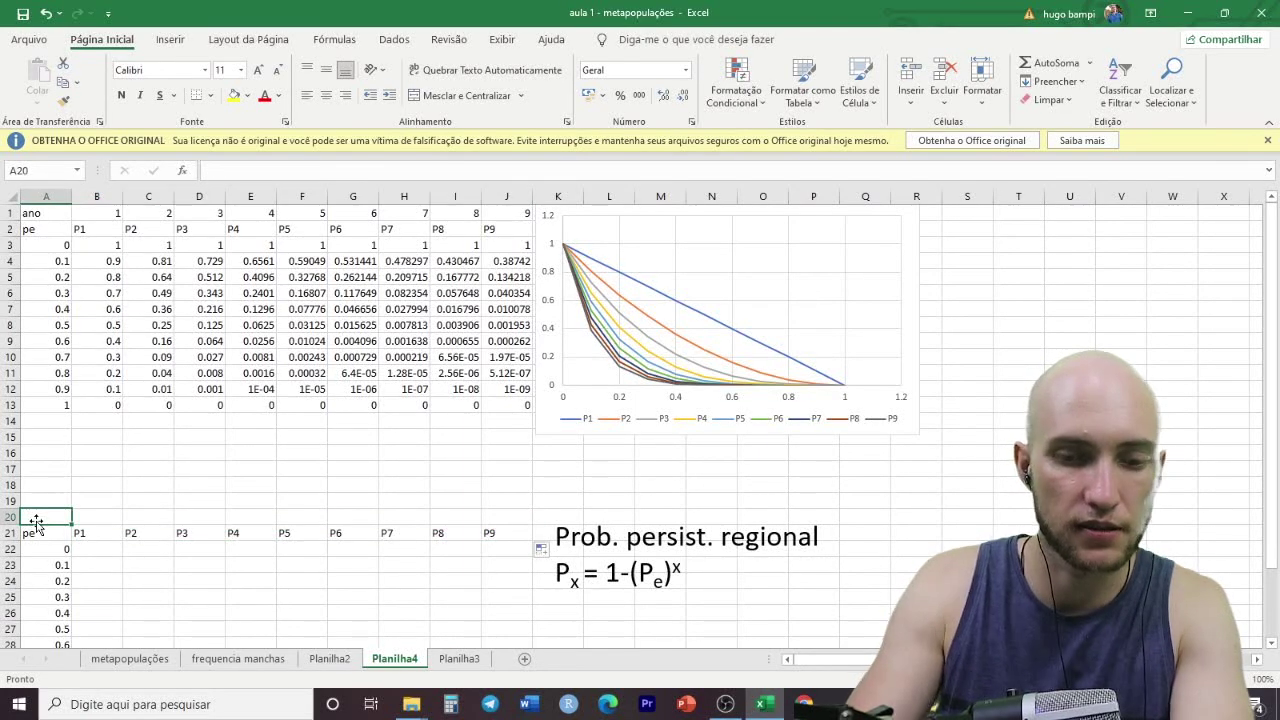
type("ma")
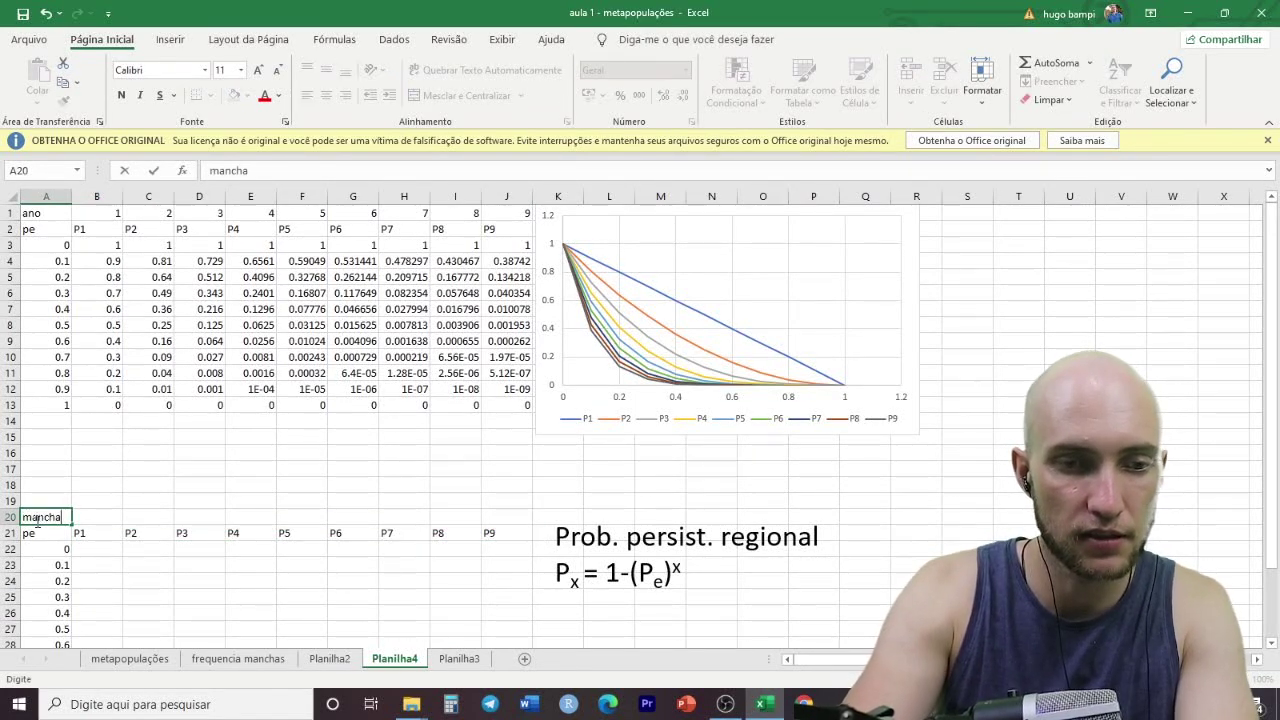
type("ncha")
key("Return")
left_click(101, 515)
type("1")
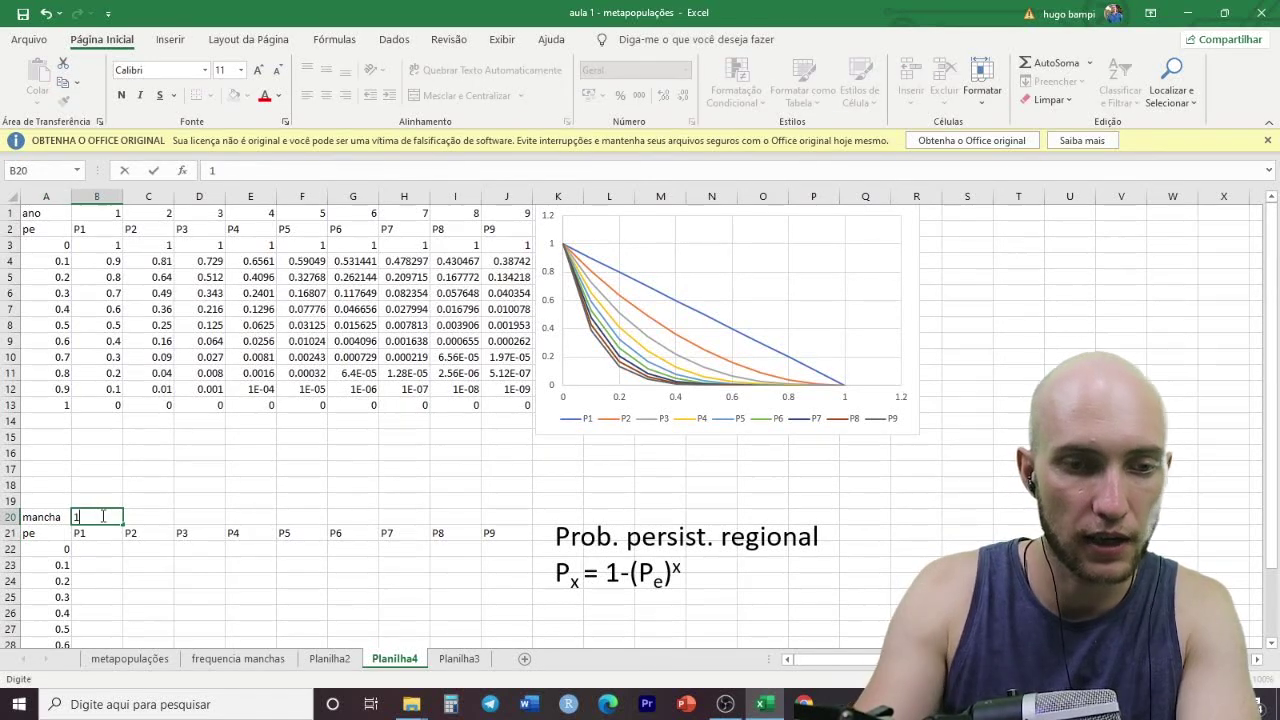
left_click(108, 501)
left_click(105, 516)
left_click_drag(123, 524, 531, 514)
left_click(541, 534)
left_click(565, 572)
- Enter the regional persistence formula =1-(($A22)^B$20) in B22, locking column A and row 20
scroll(360, 428, "down", 2)
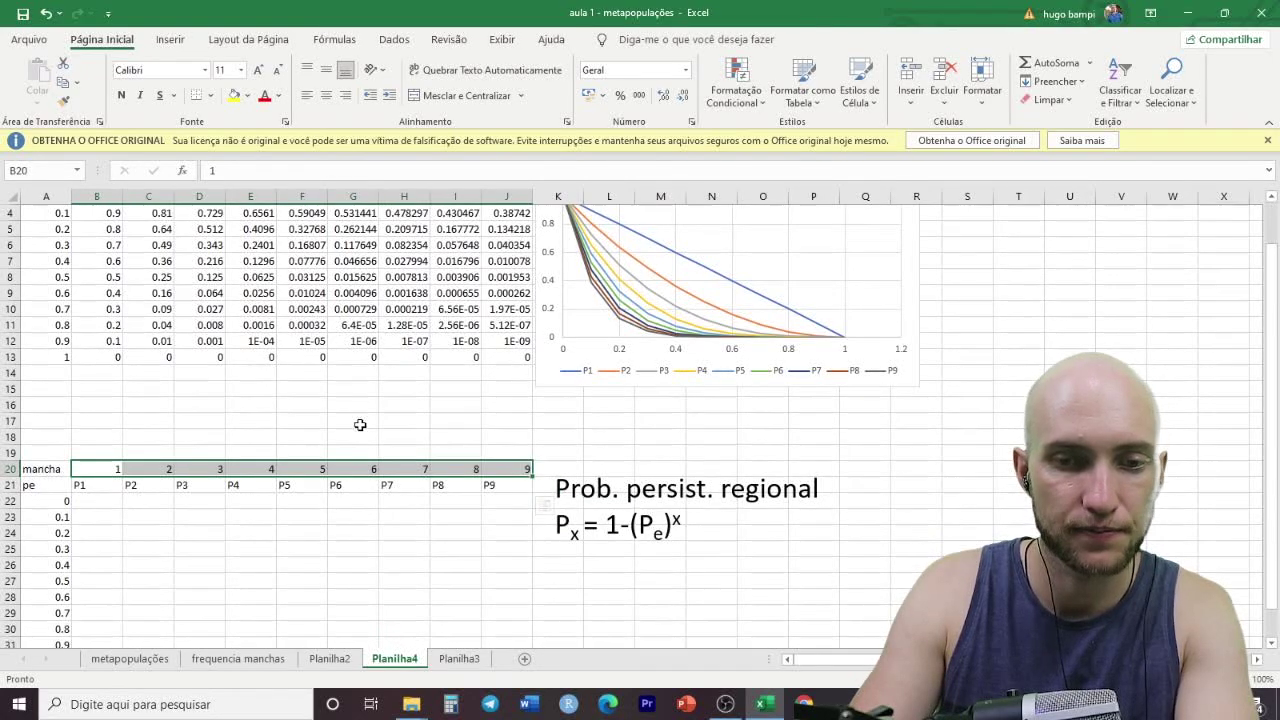
scroll(360, 428, "down", 3)
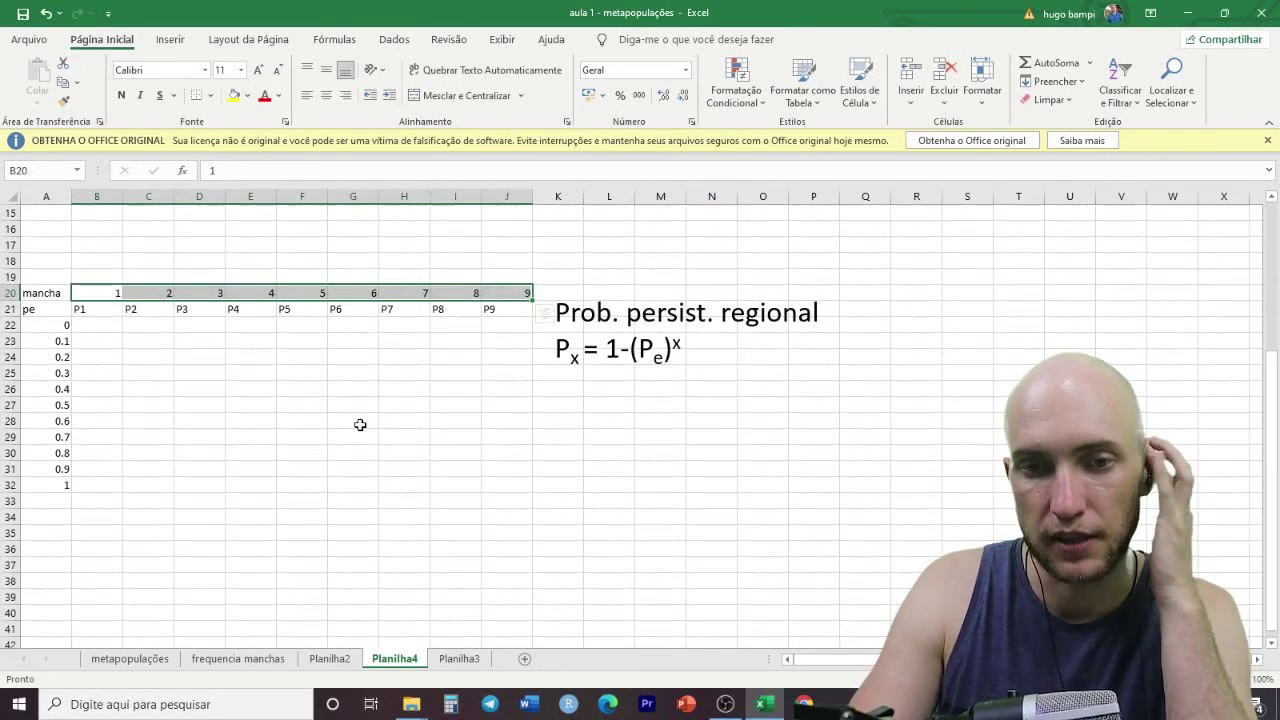
left_click(90, 309)
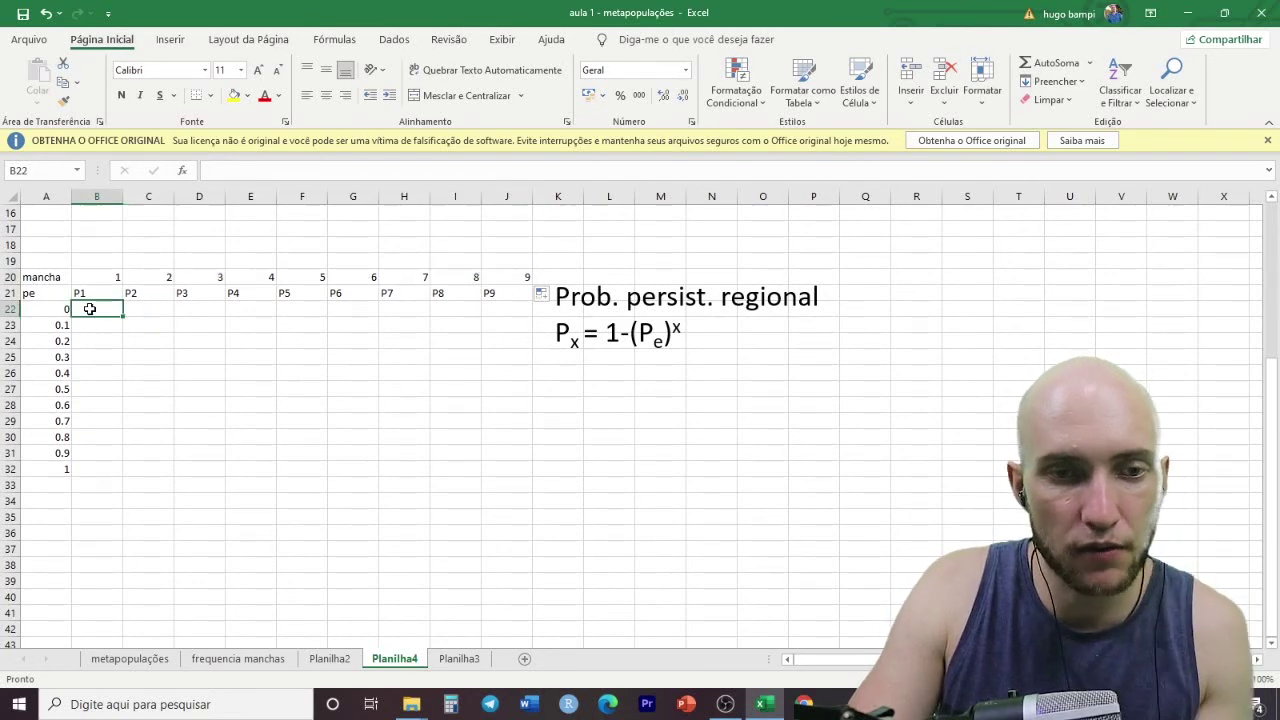
type("=")
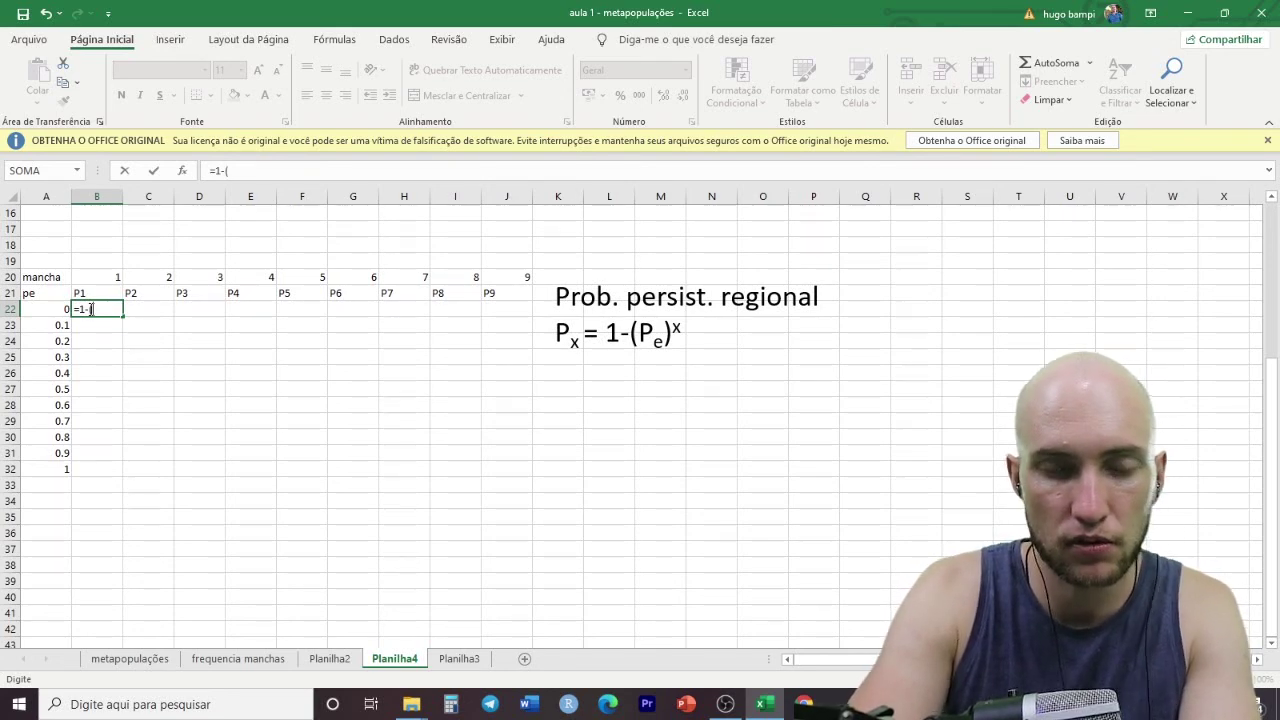
type("1-(")
left_click(44, 311)
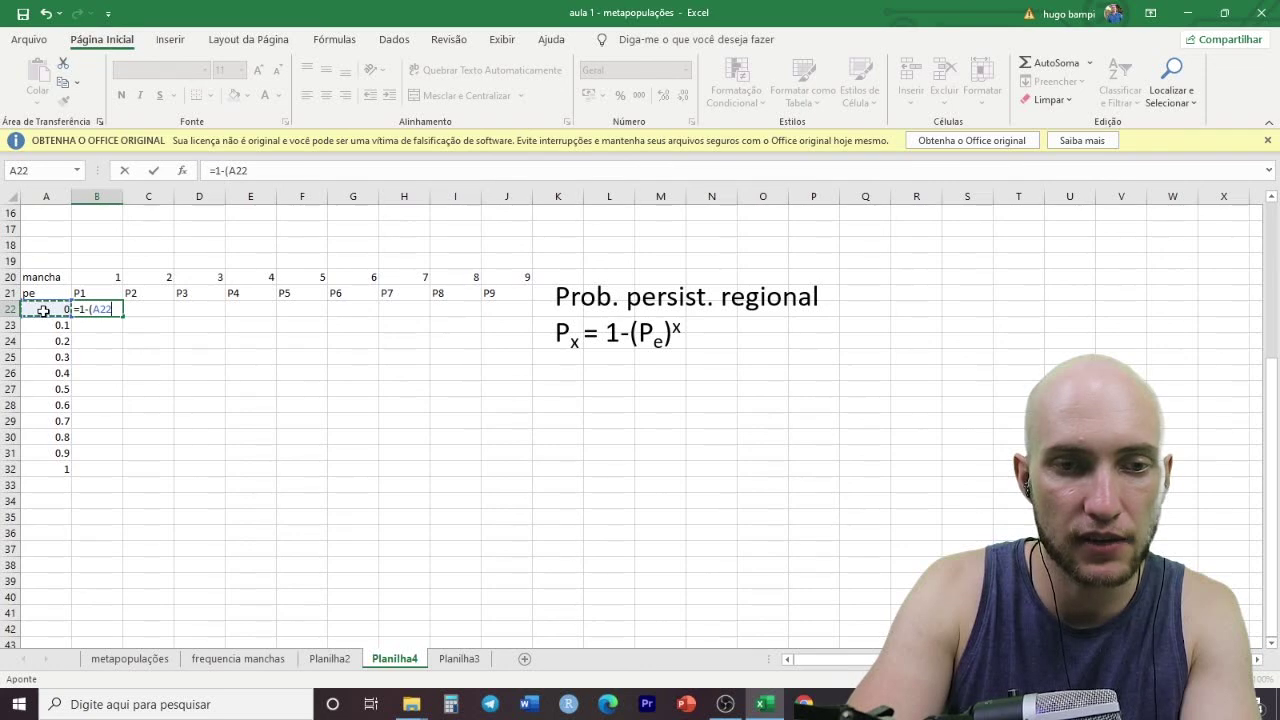
left_click(95, 313)
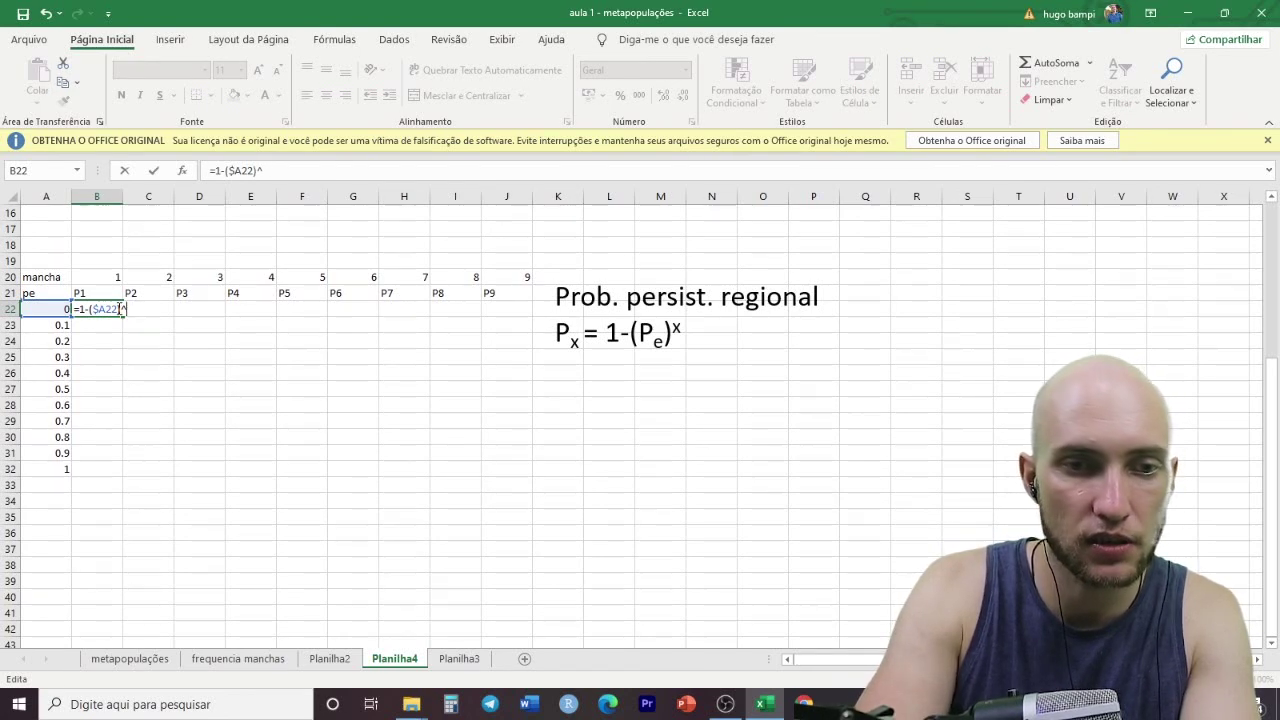
left_click(101, 278)
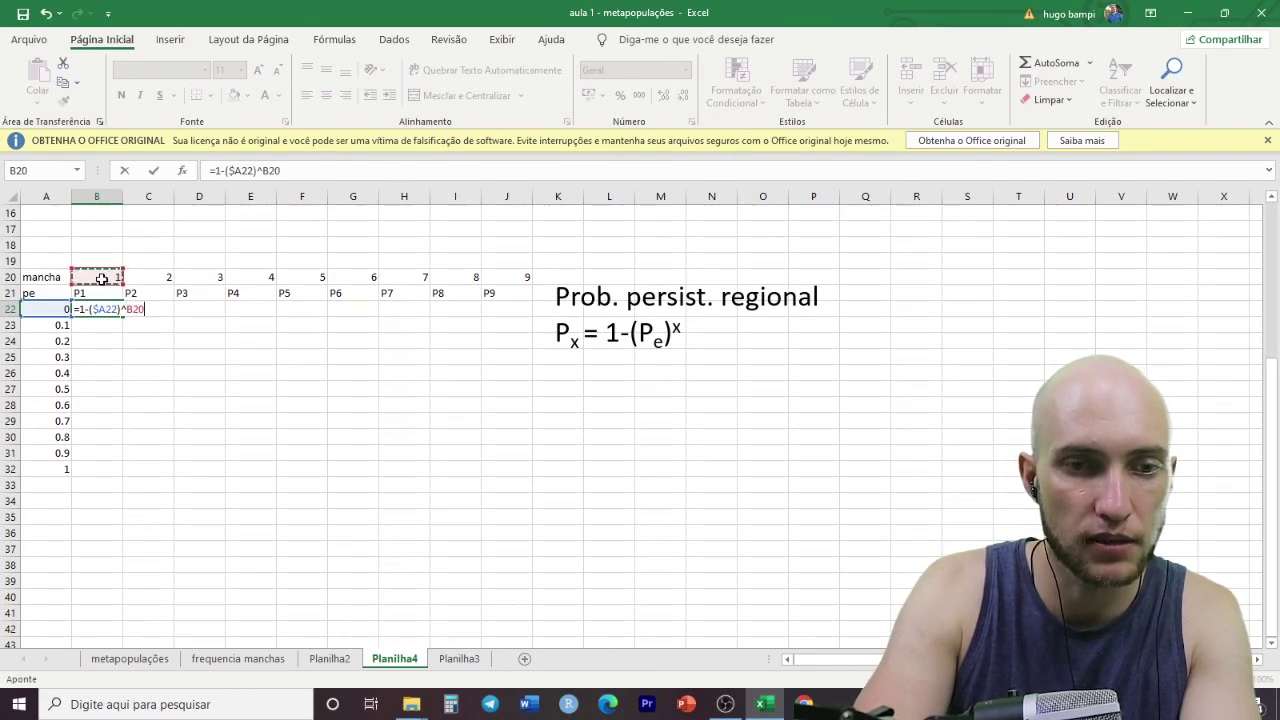
left_click(133, 311)
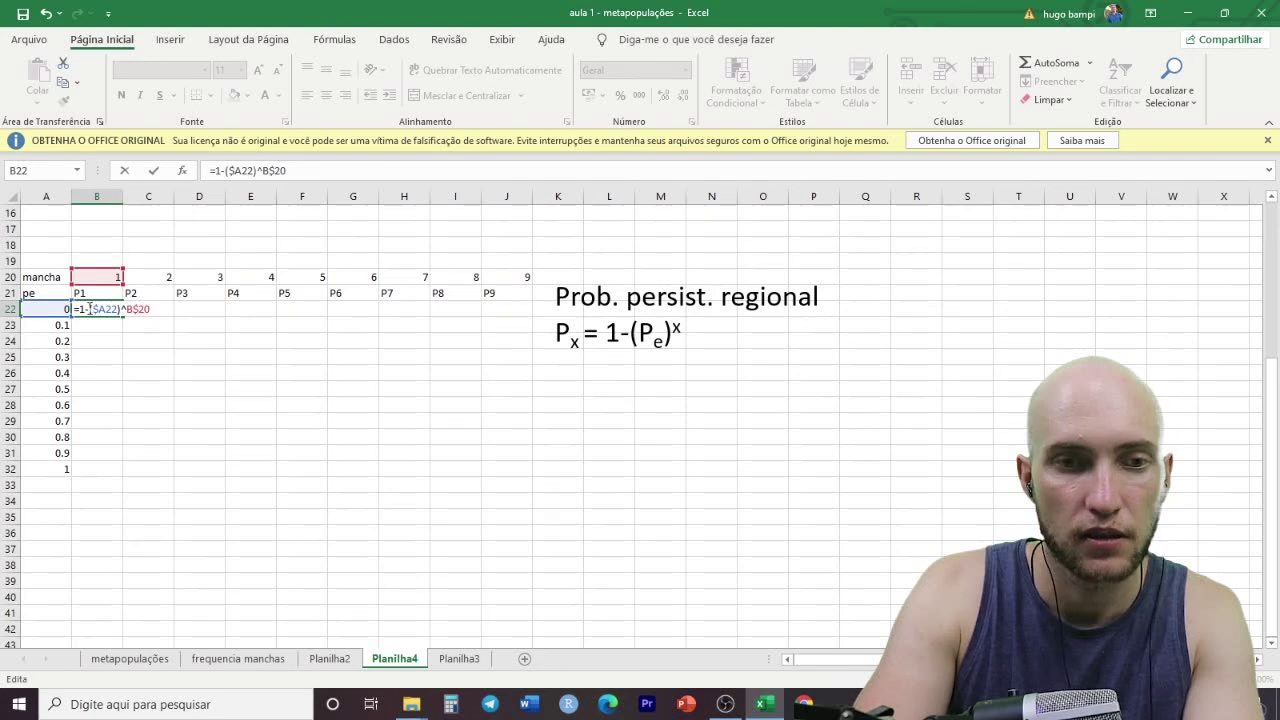
type("(")
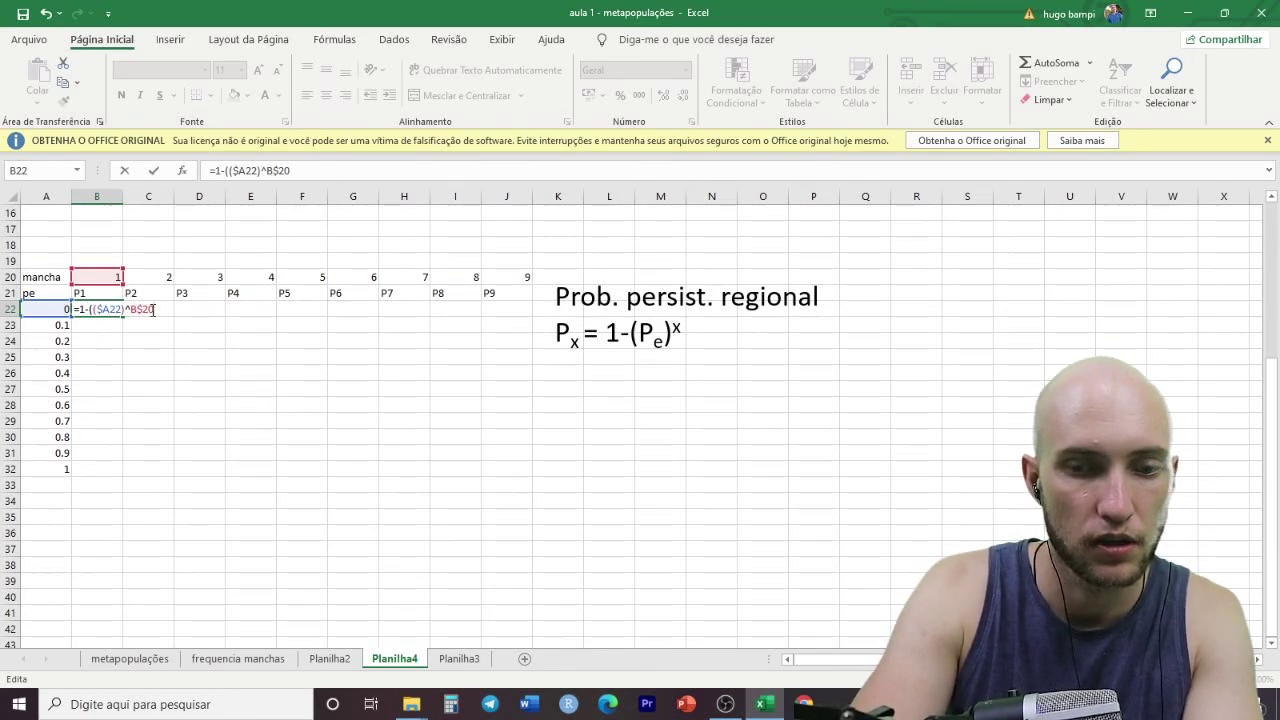
type(")")
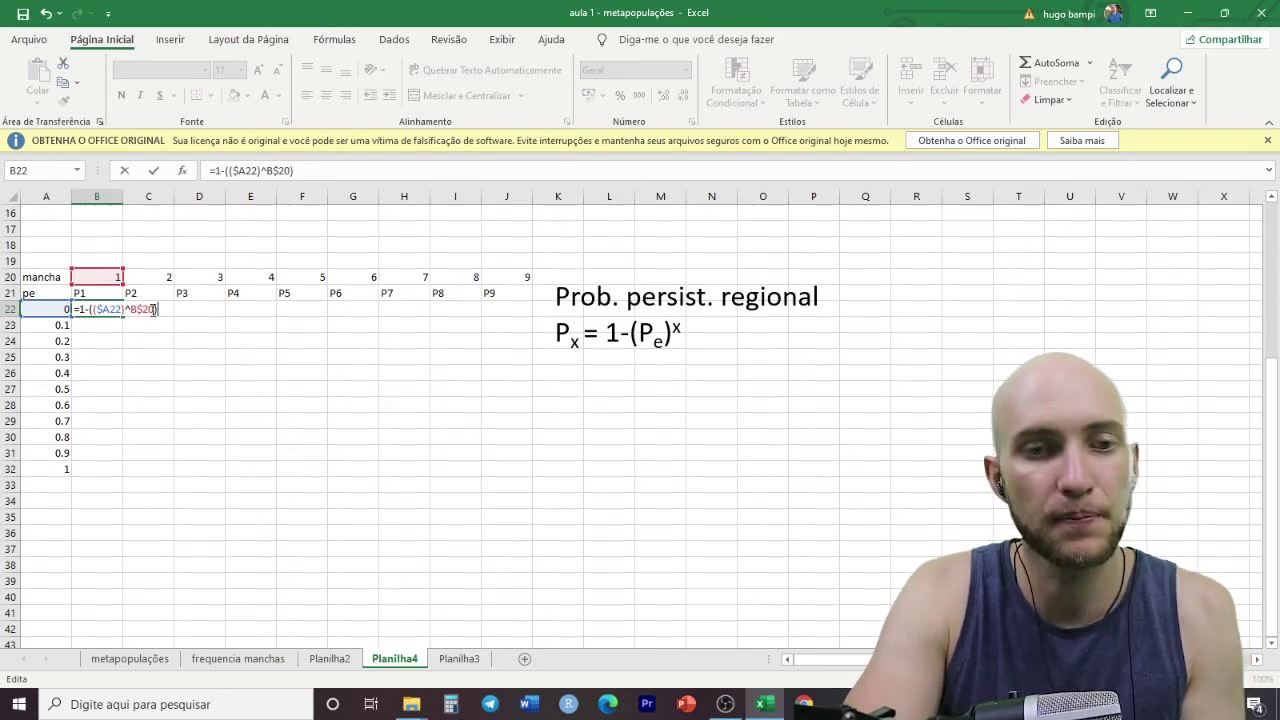
key("Return")
- Fill the B22 formula across to J22 and down to row 32, checking the references in the P8 cell
left_click(105, 312)
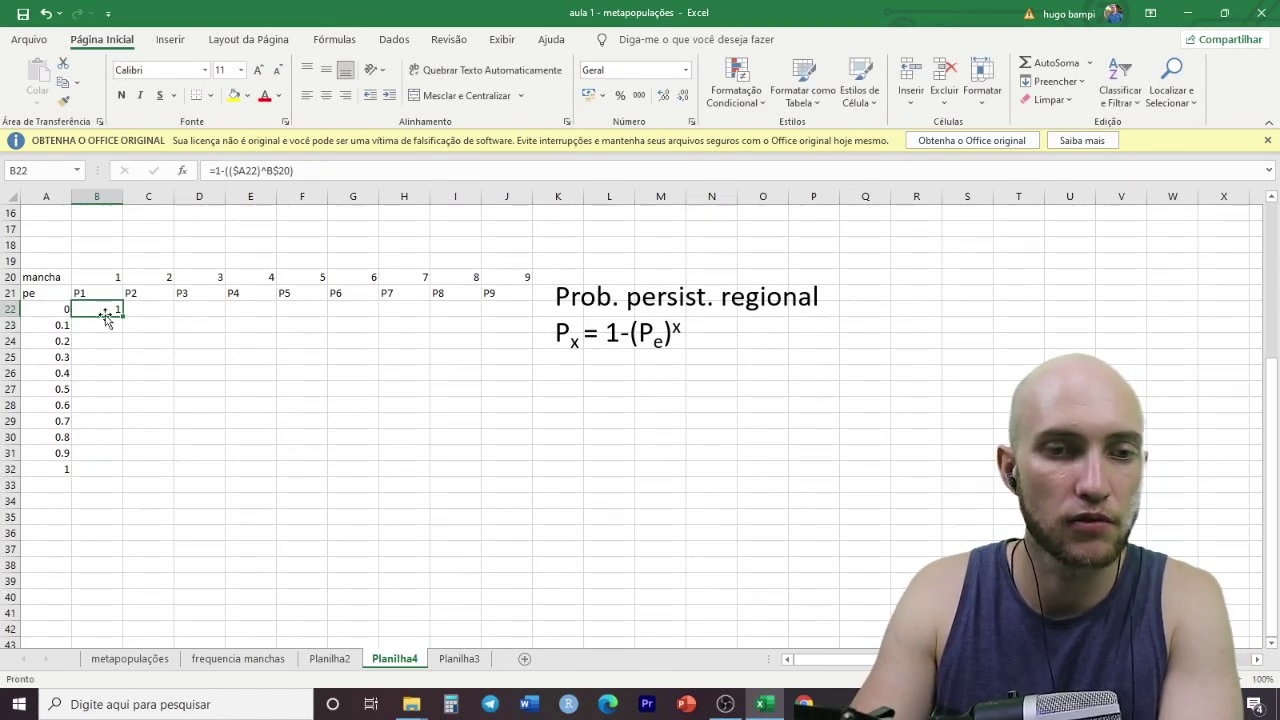
left_click_drag(123, 316, 530, 318)
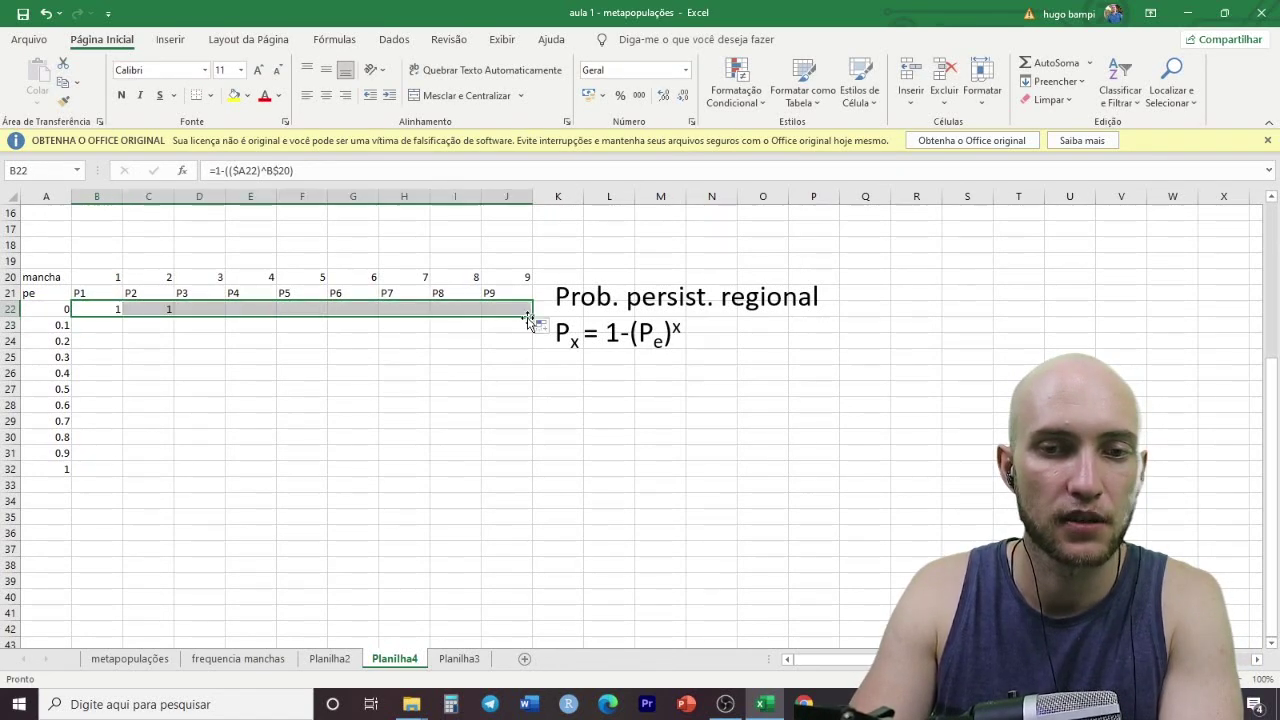
double_click(465, 308)
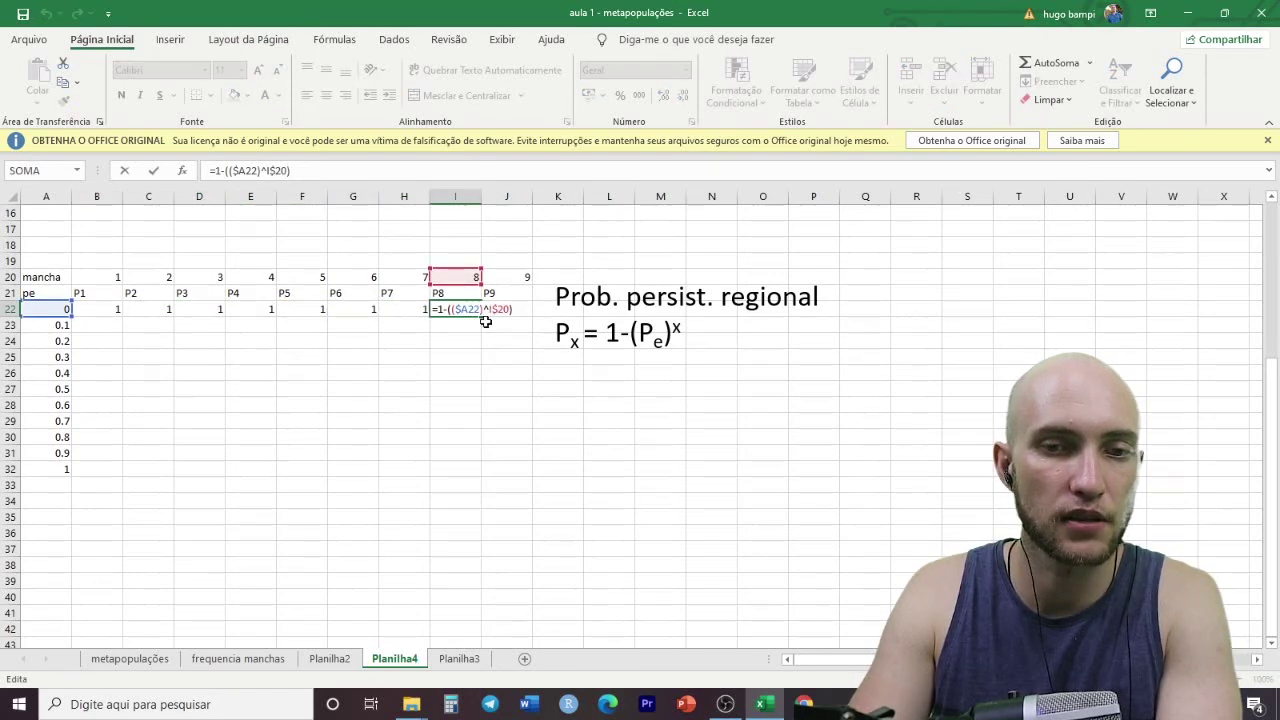
left_click(478, 344)
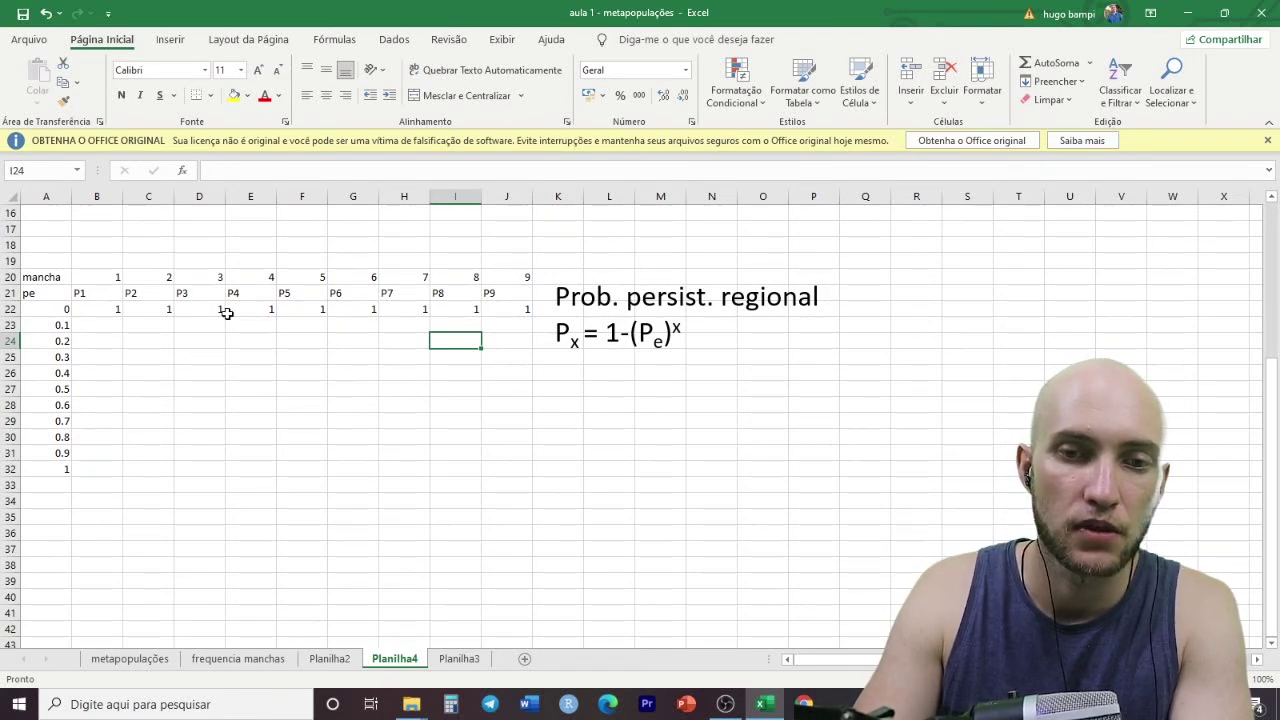
left_click(105, 307)
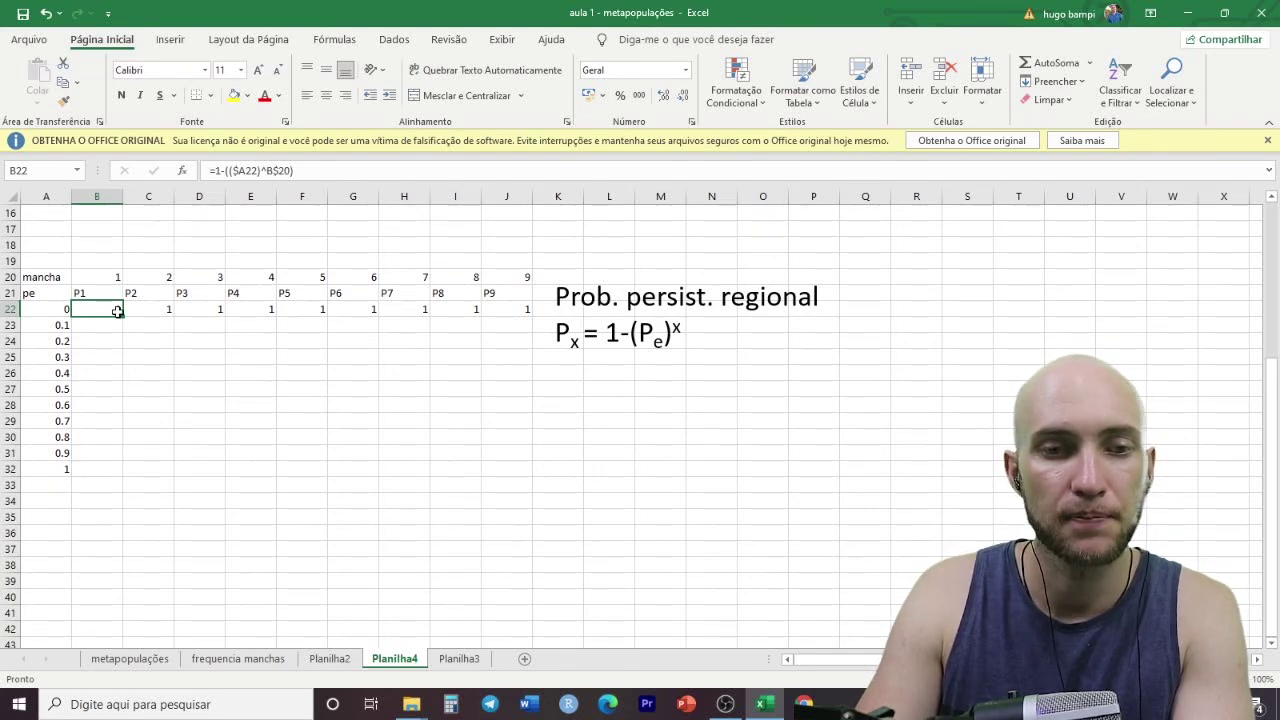
left_click_drag(107, 309, 534, 478)
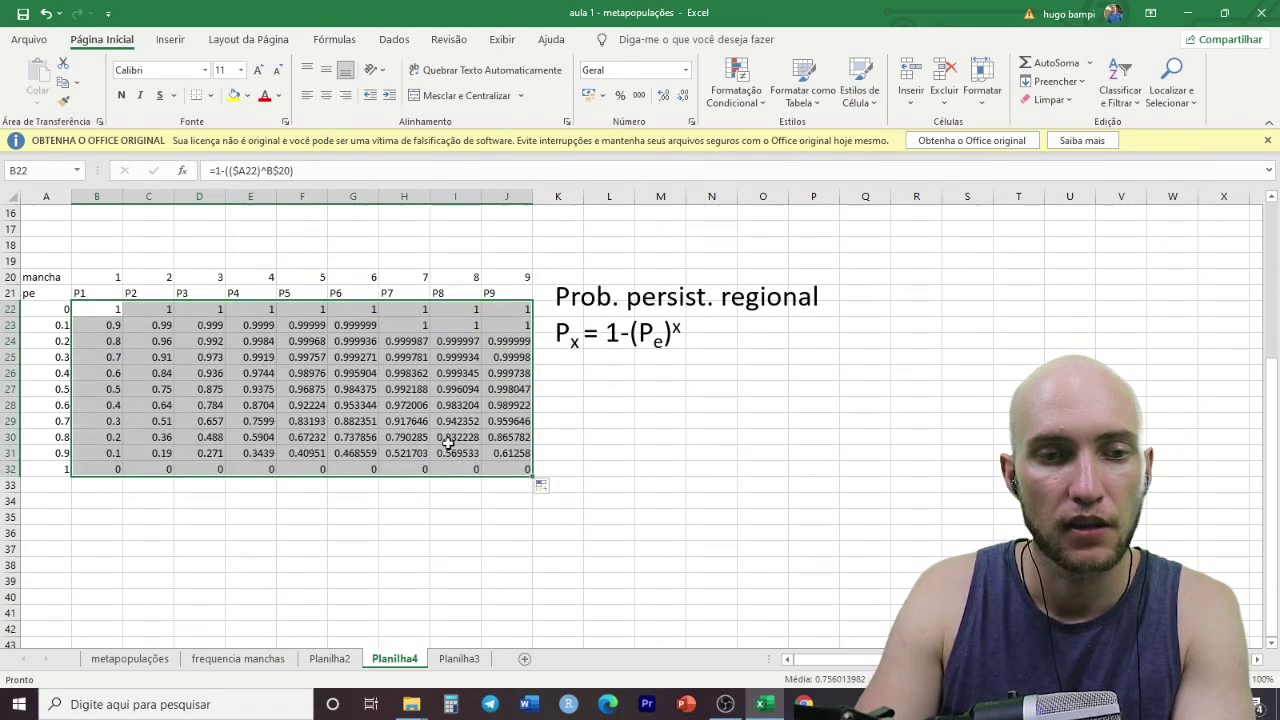
- Insert a scatter chart with straight lines and no markers from the regional table A21:J32
left_click(281, 387)
left_click_drag(22, 297, 506, 469)
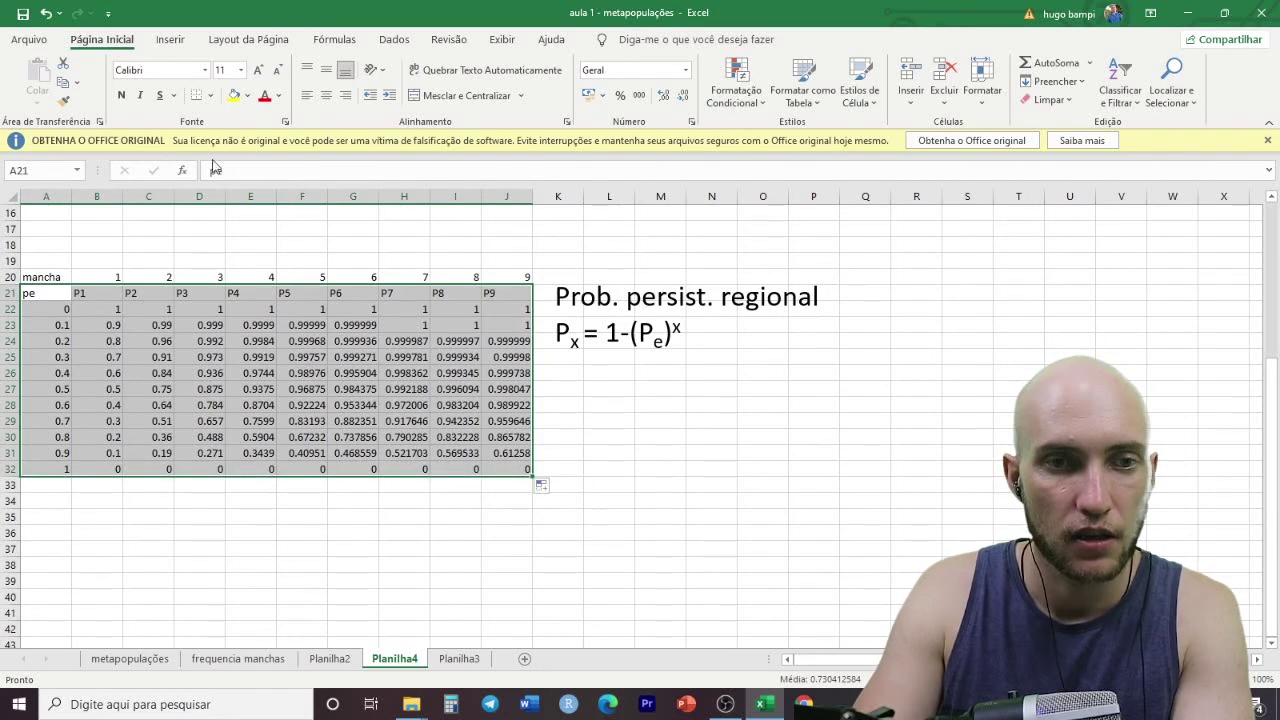
left_click(170, 39)
left_click(658, 99)
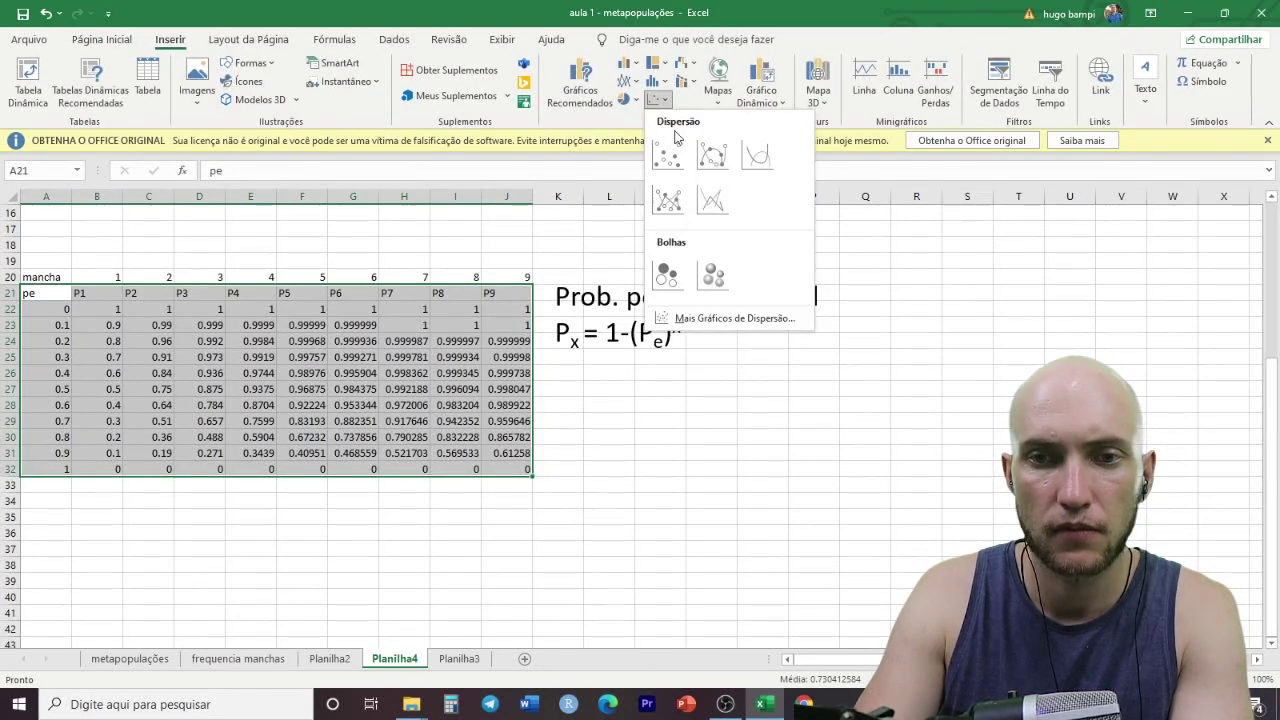
left_click(712, 204)
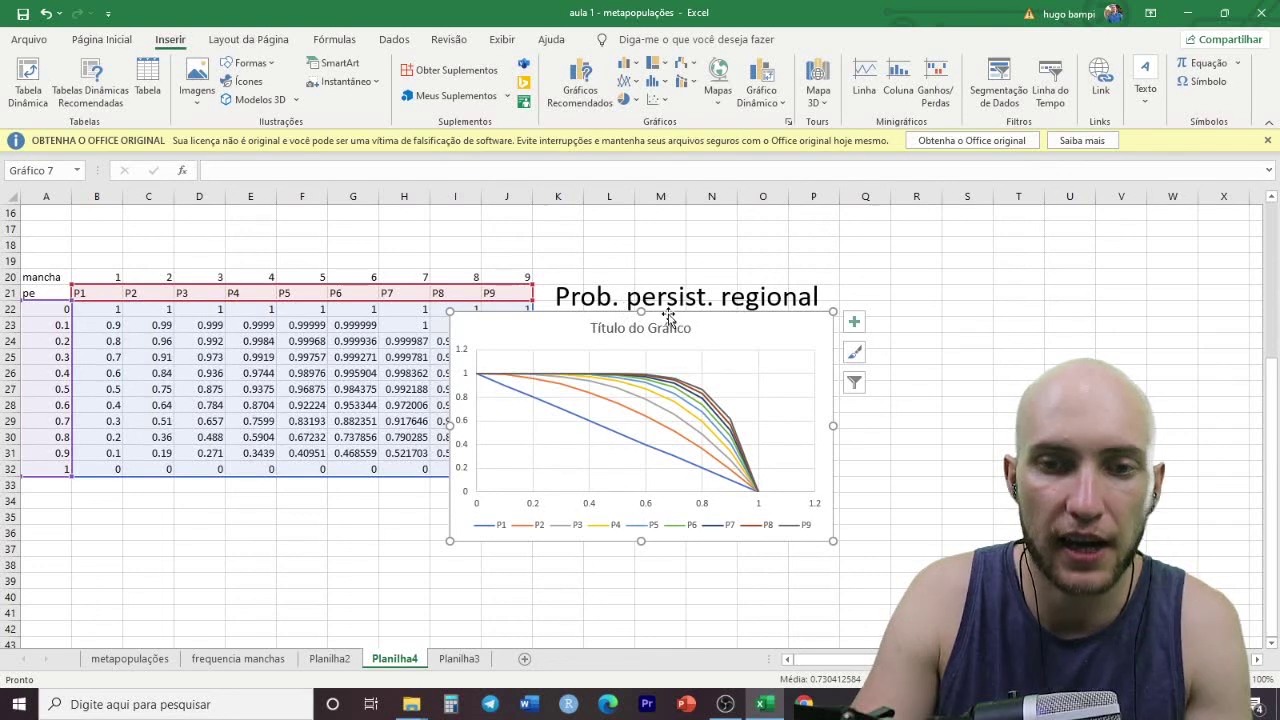
- Delete the new chart's title and move the chart beside the regional table, over columns K to Q
left_click(673, 325)
key("Delete")
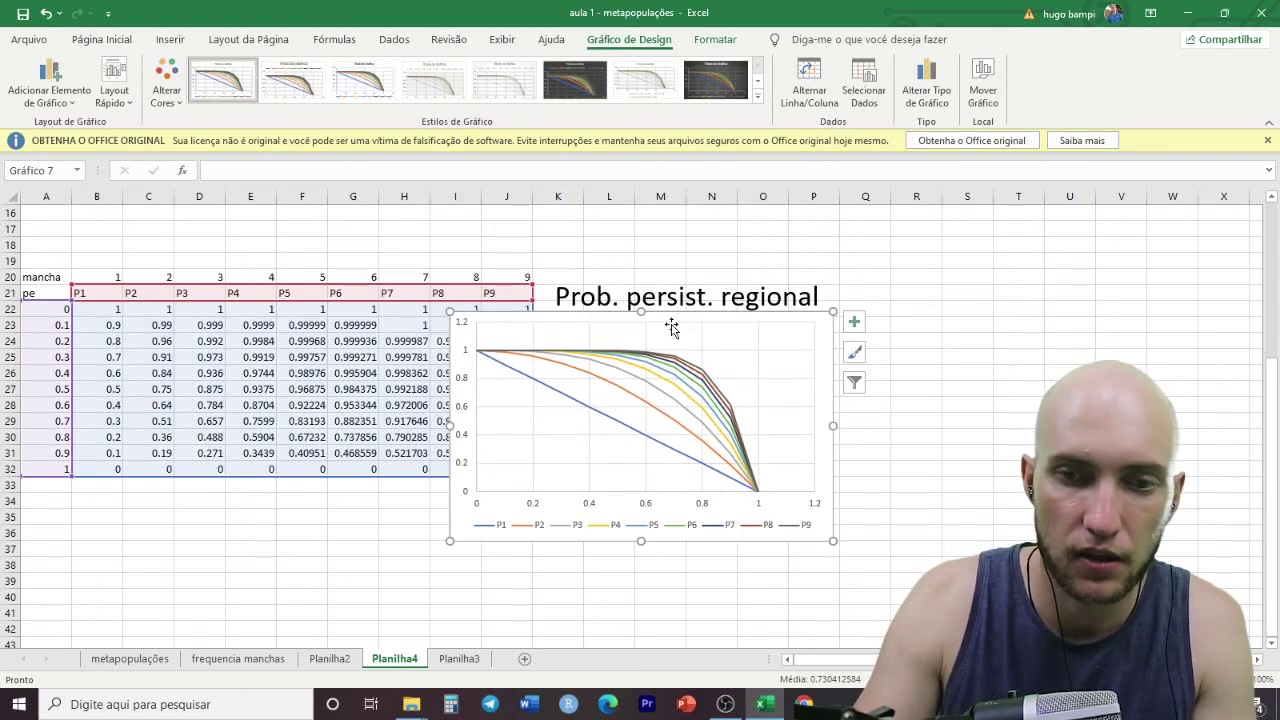
left_click_drag(681, 309, 772, 266)
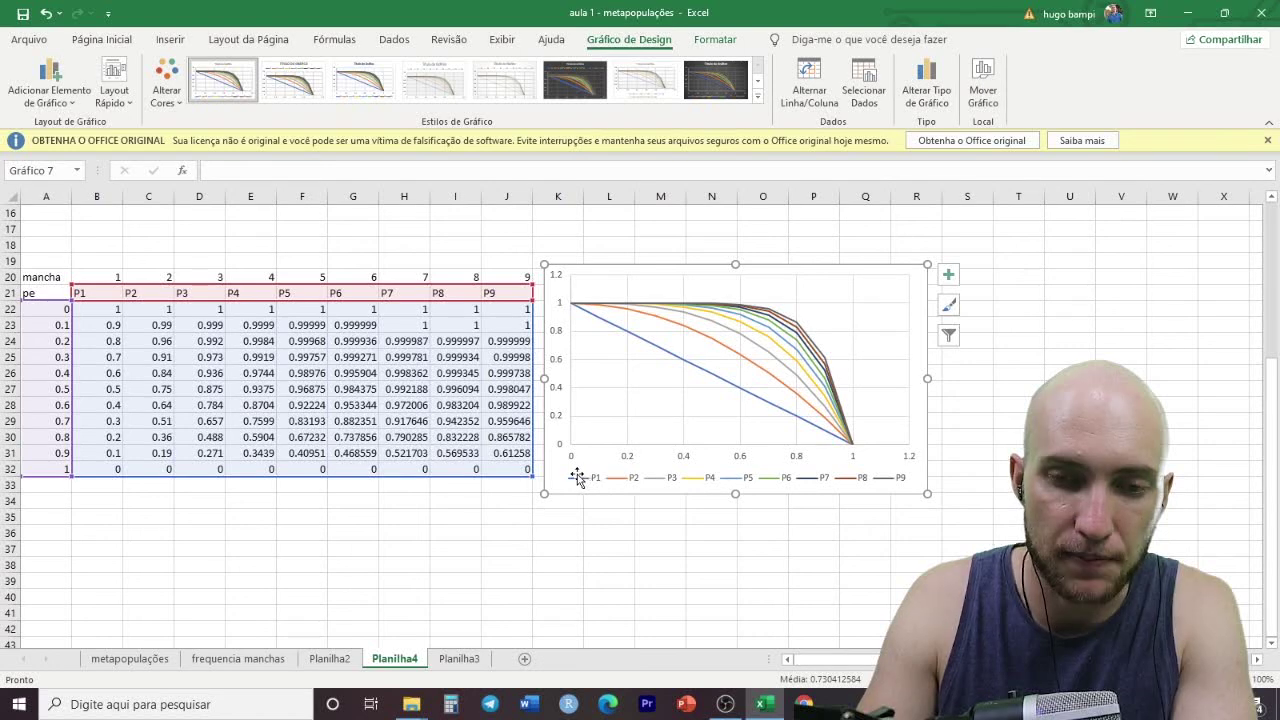
key("Escape")
- Examine the chart's P1, P2 and P9 curves against their patch numbers and source columns in the regional table
left_click(97, 277)
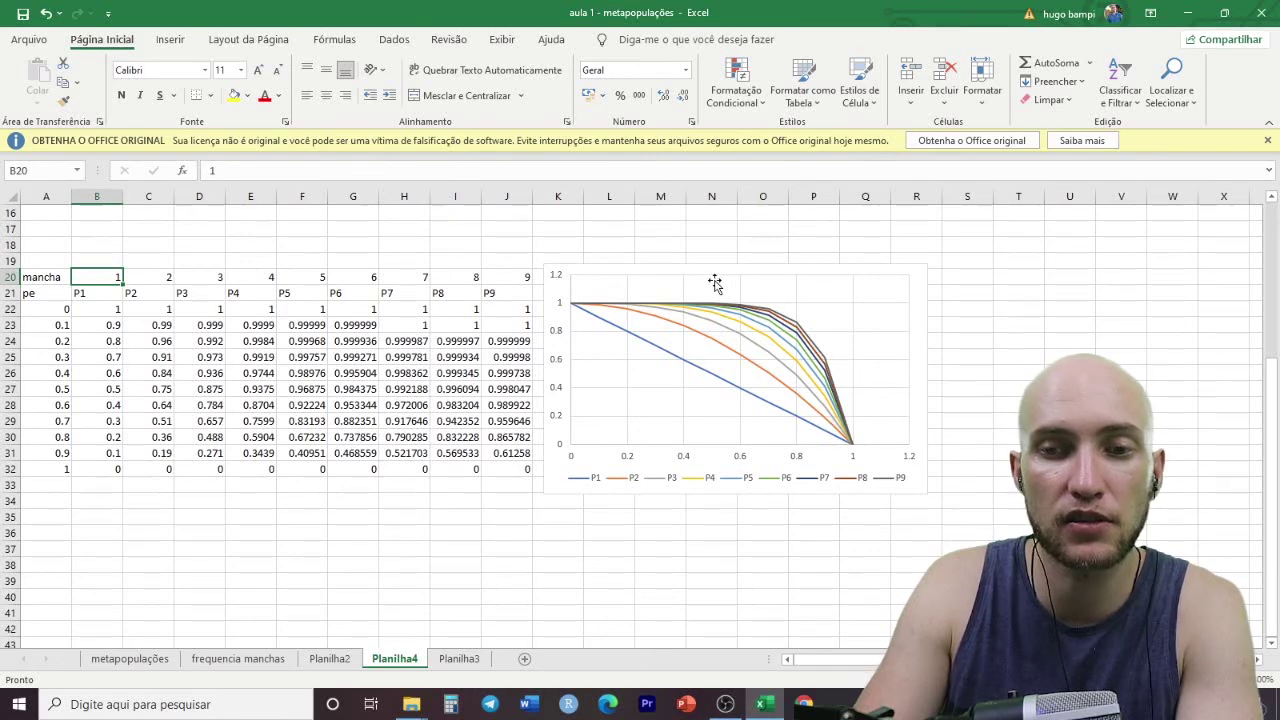
mouse_move(828, 364)
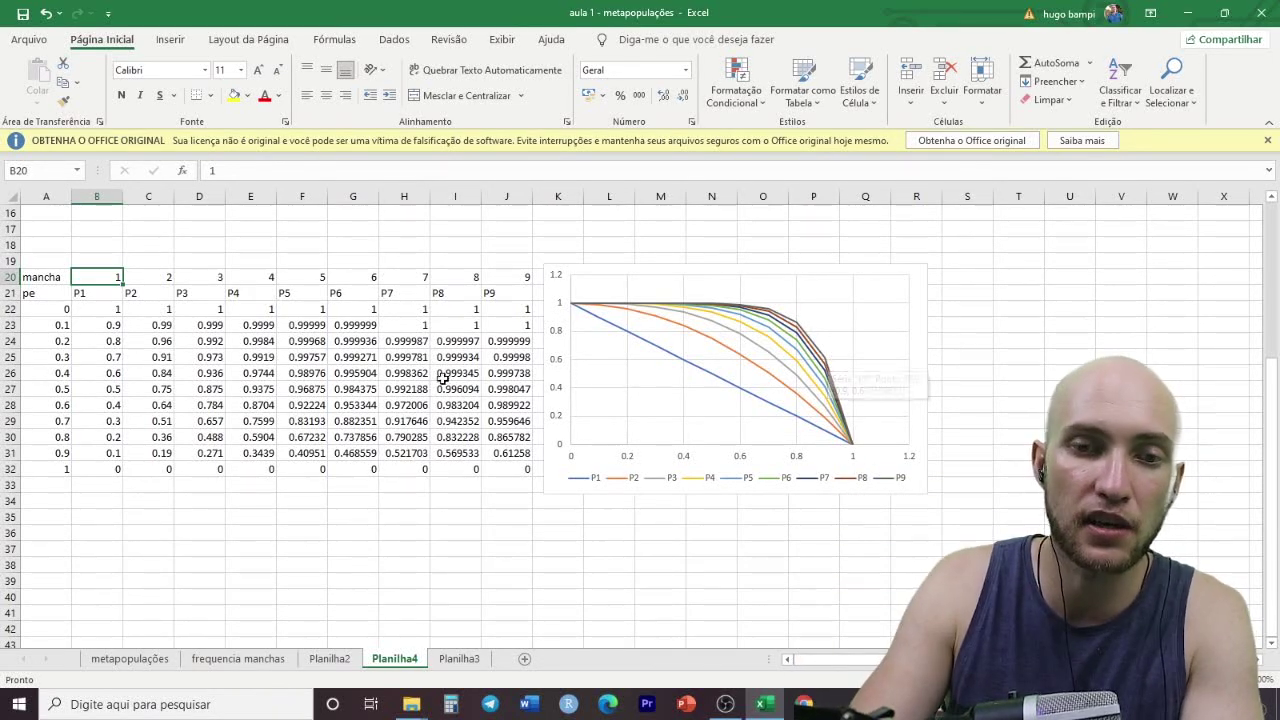
left_click(508, 290)
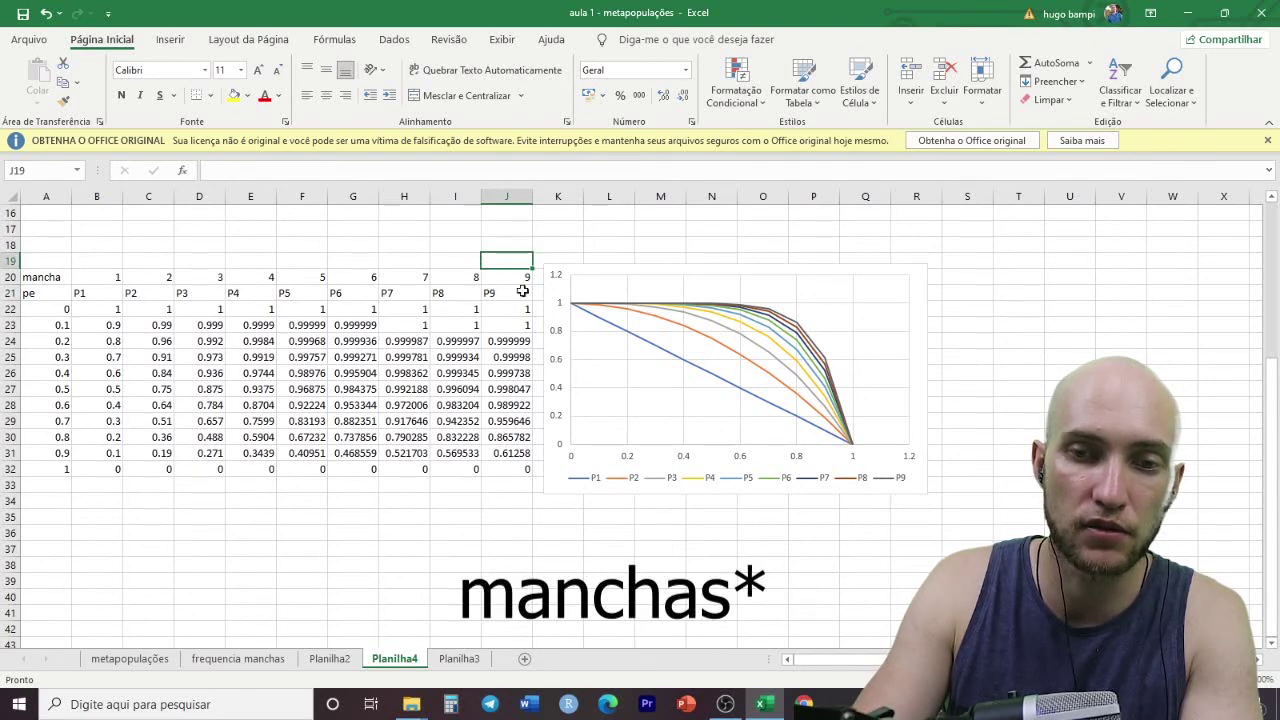
left_click(716, 376)
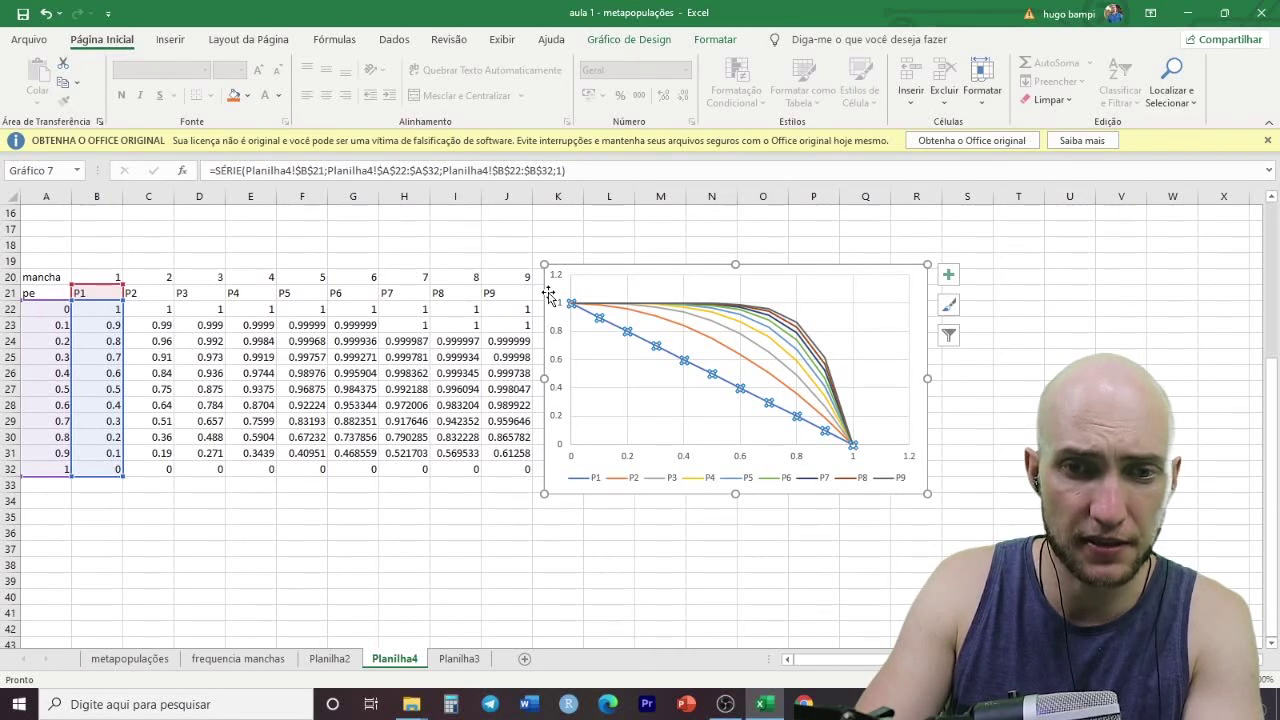
left_click(104, 279)
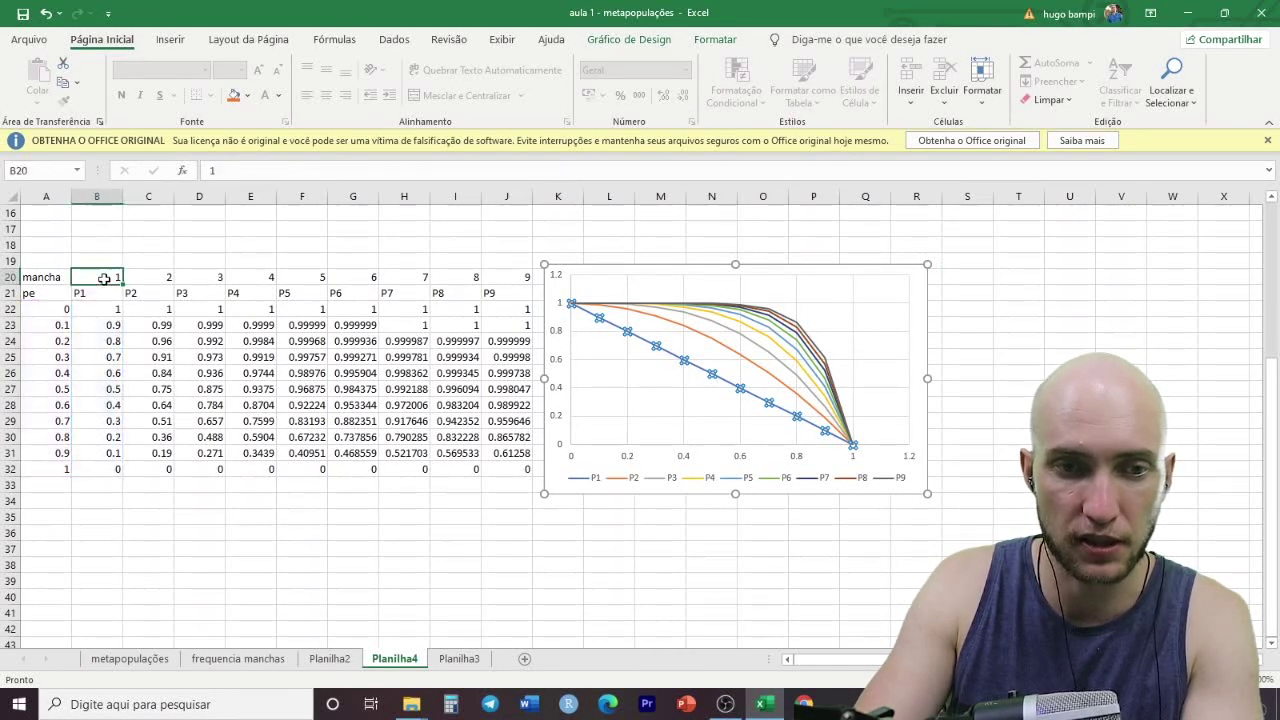
left_click(716, 344)
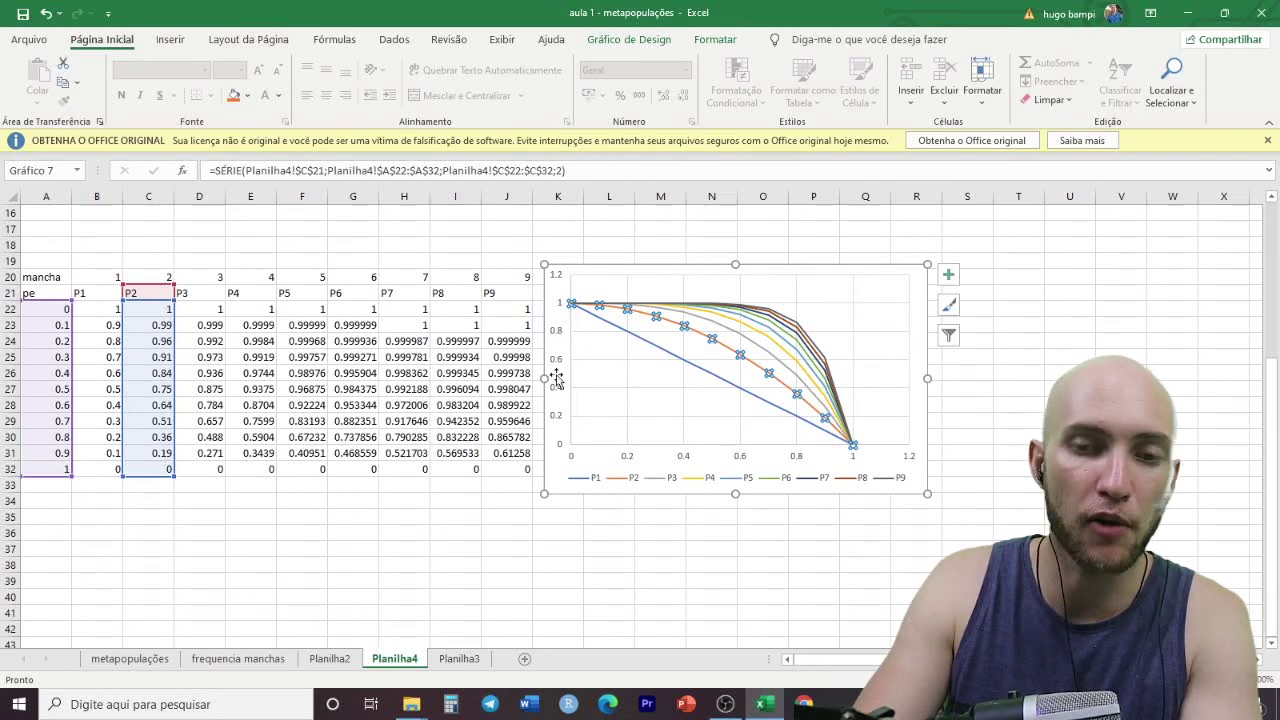
left_click(794, 320)
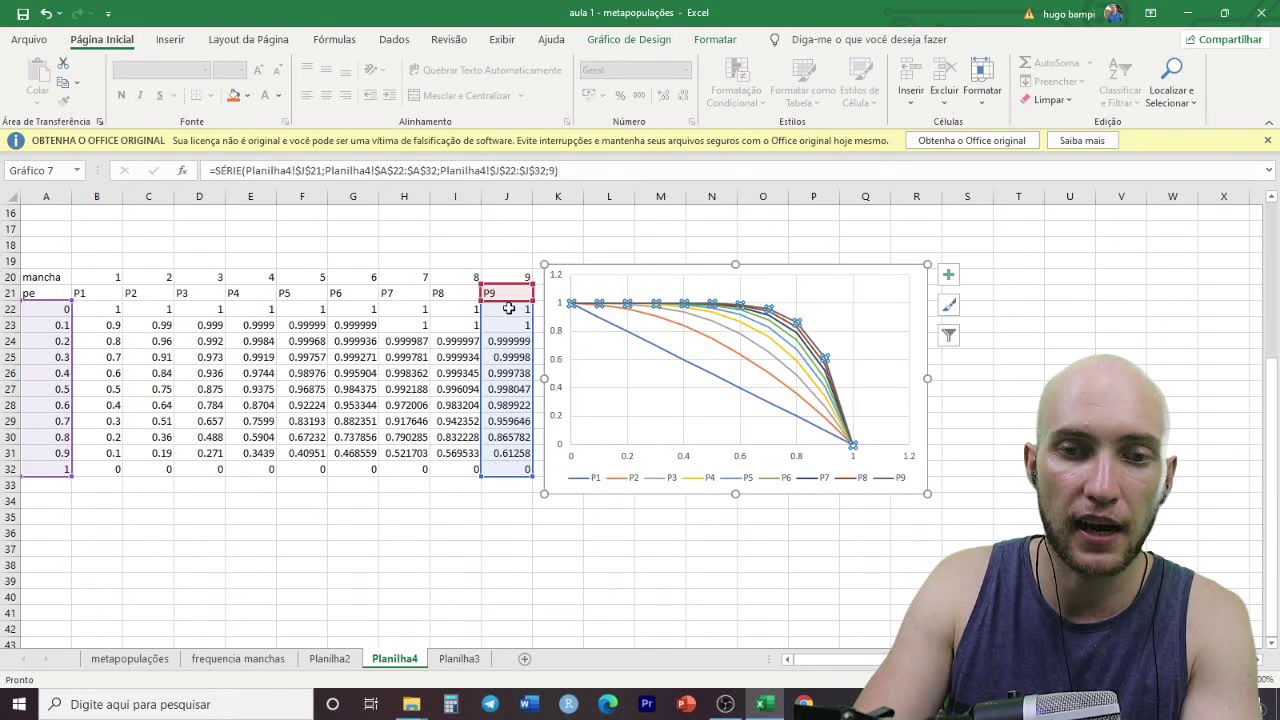